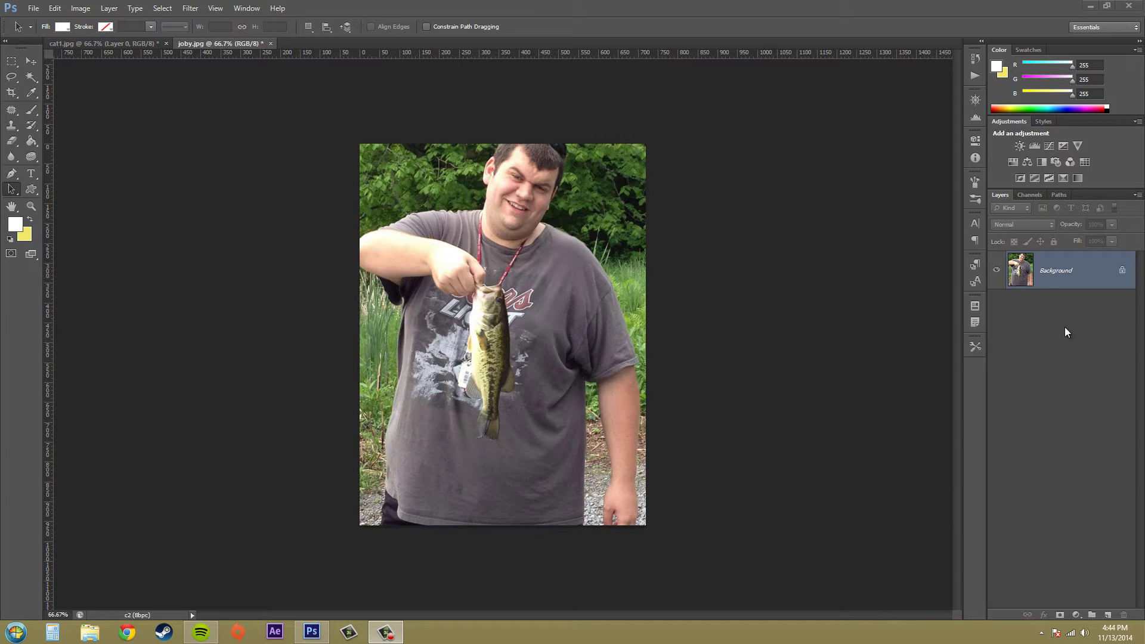
Reapply the last Liquify warp, undo it, and open Liquify on the unwarped joby.jpg.
{"action": "left_click", "coordinate": [191, 8]}
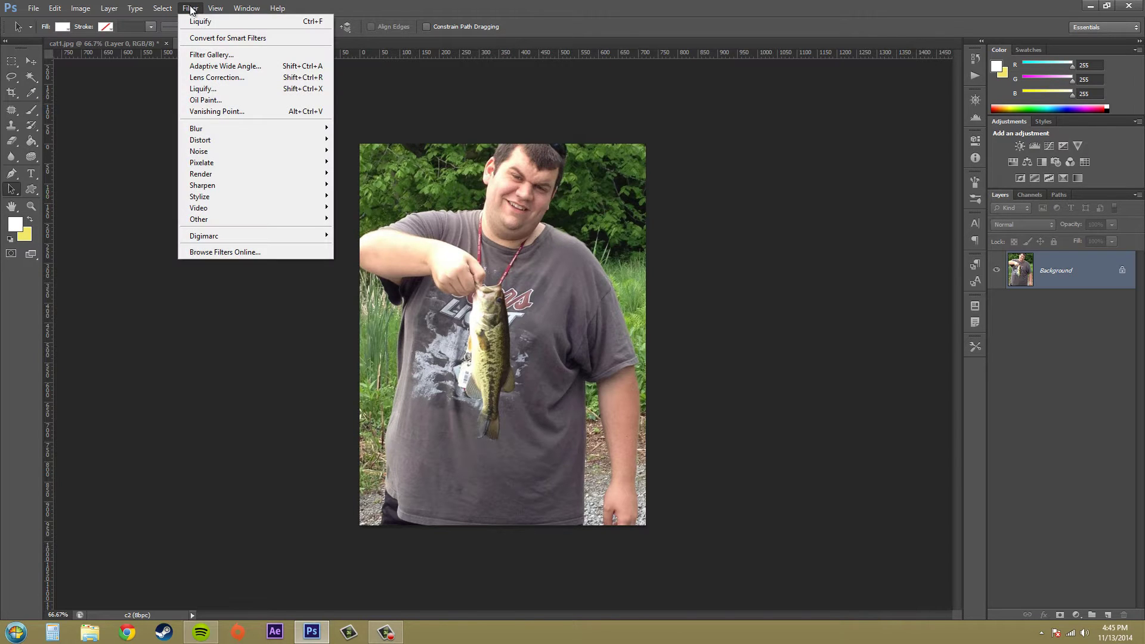
{"action": "left_click", "coordinate": [201, 22]}
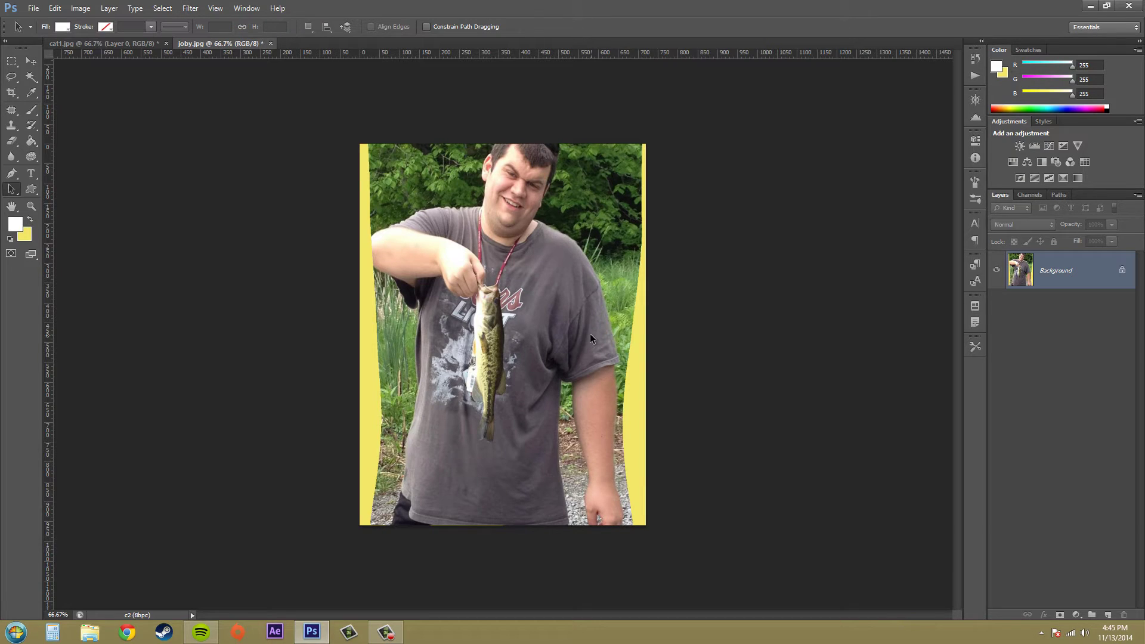
{"action": "key", "text": "ctrl+z"}
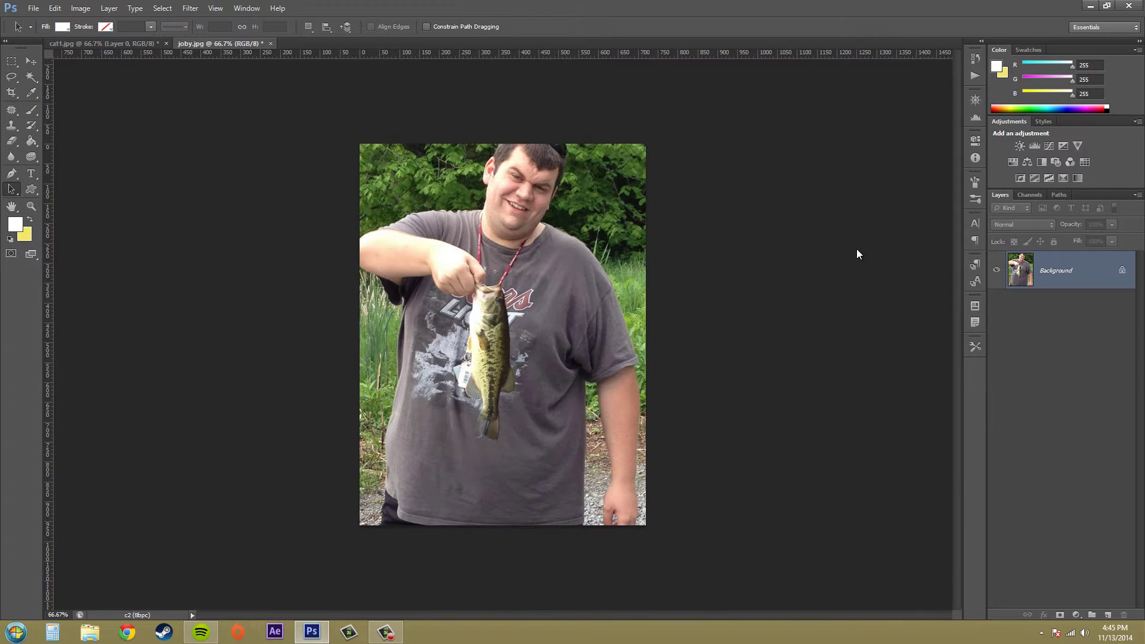
{"action": "left_click", "coordinate": [192, 9]}
Shrink the Liquify brush from 900 to 250, then toggle Advanced Mode off and back on.
{"action": "left_click", "coordinate": [209, 91]}
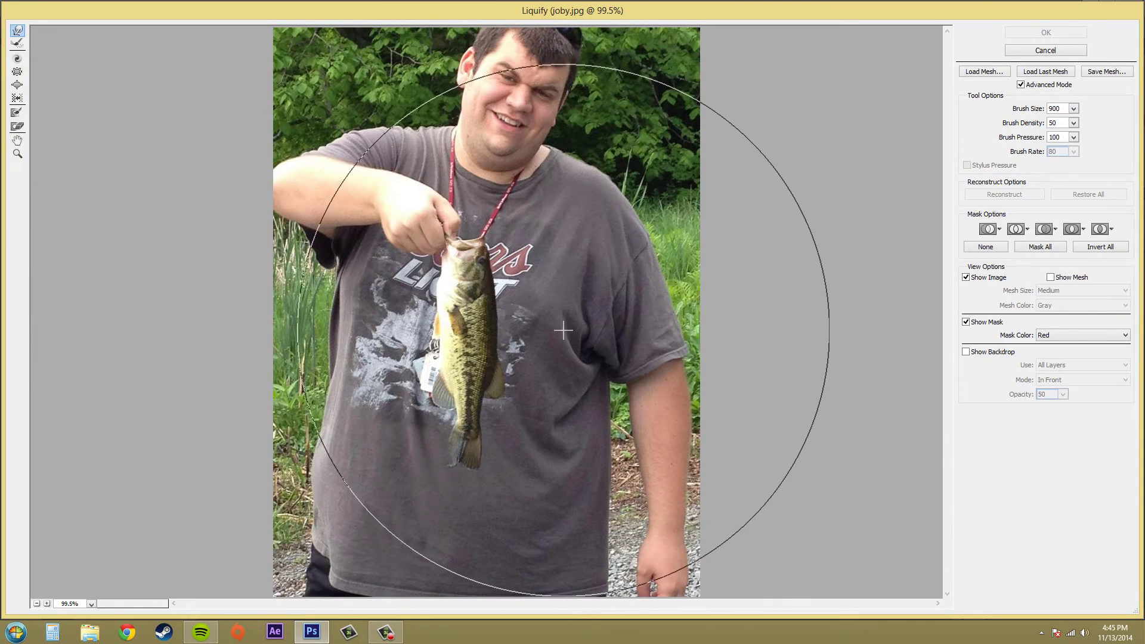
{"action": "key", "text": "bracketleft"}
{"action": "key", "text": "bracketleft"}
{"action": "key", "text": "bracketleft"}
{"action": "key", "text": "bracketleft"}
{"action": "key", "text": "bracketleft"}
{"action": "key", "text": "bracketleft"}
{"action": "key", "text": "bracketleft"}
{"action": "key", "text": "bracketleft"}
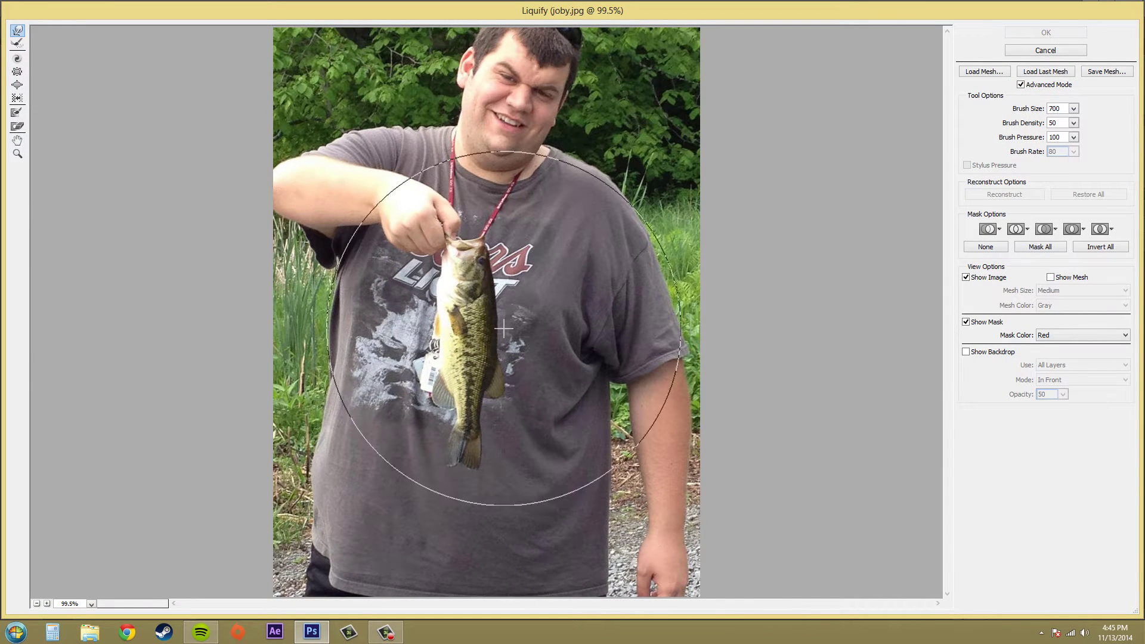
{"action": "key", "text": "bracketleft"}
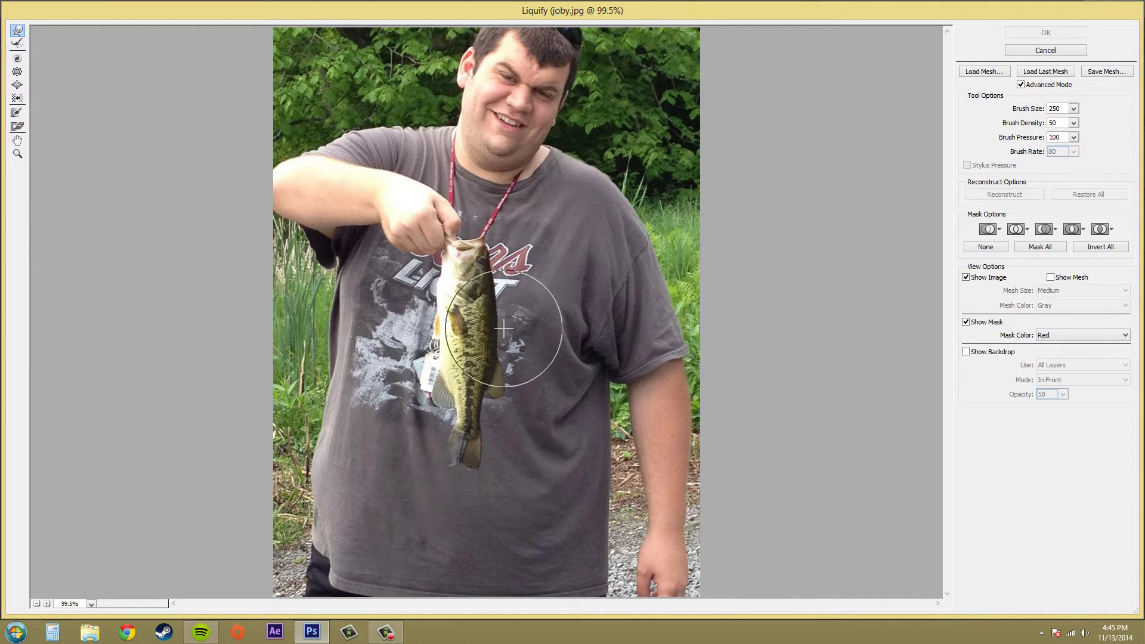
{"action": "left_click", "coordinate": [1020, 85]}
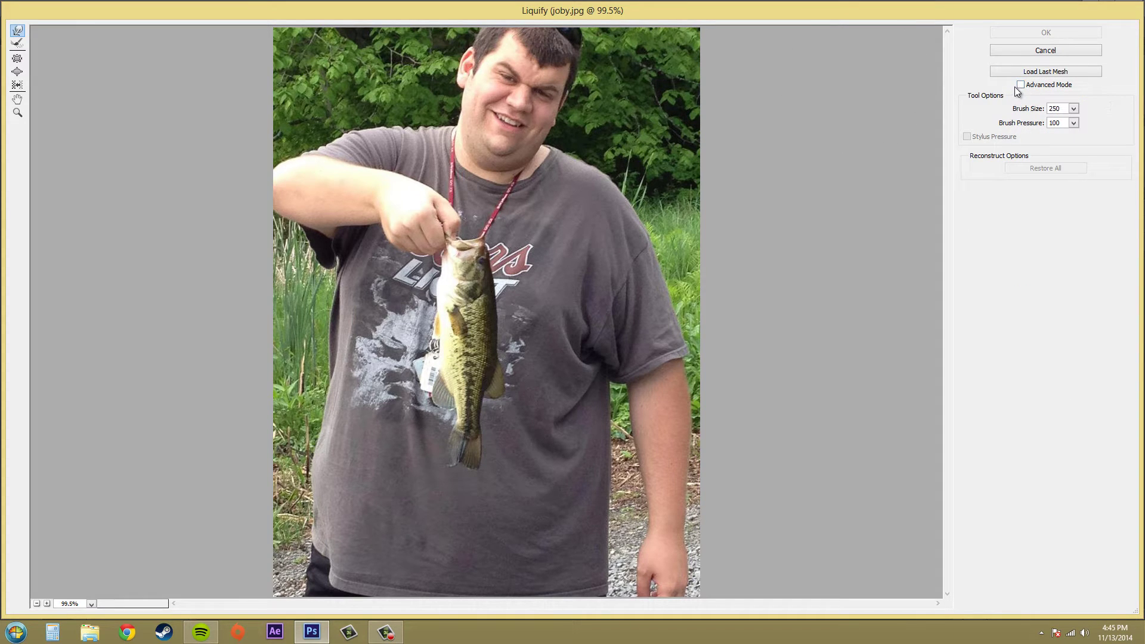
{"action": "left_click", "coordinate": [1020, 84]}
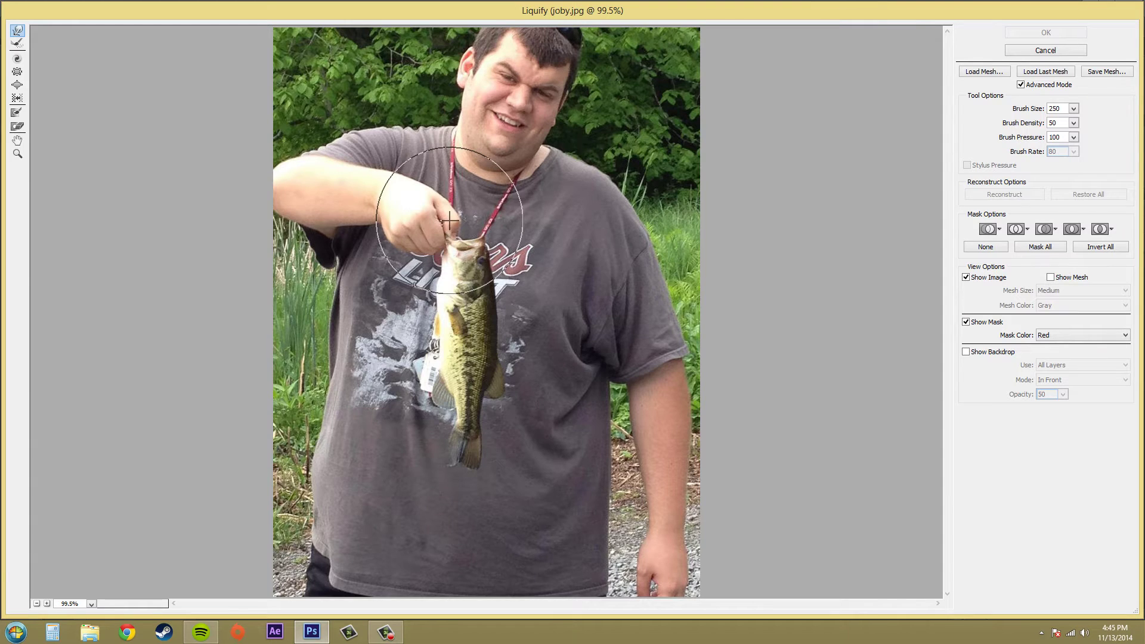
{"action": "left_click_drag", "start_coordinate": [298, 327], "coordinate": [835, 376]}
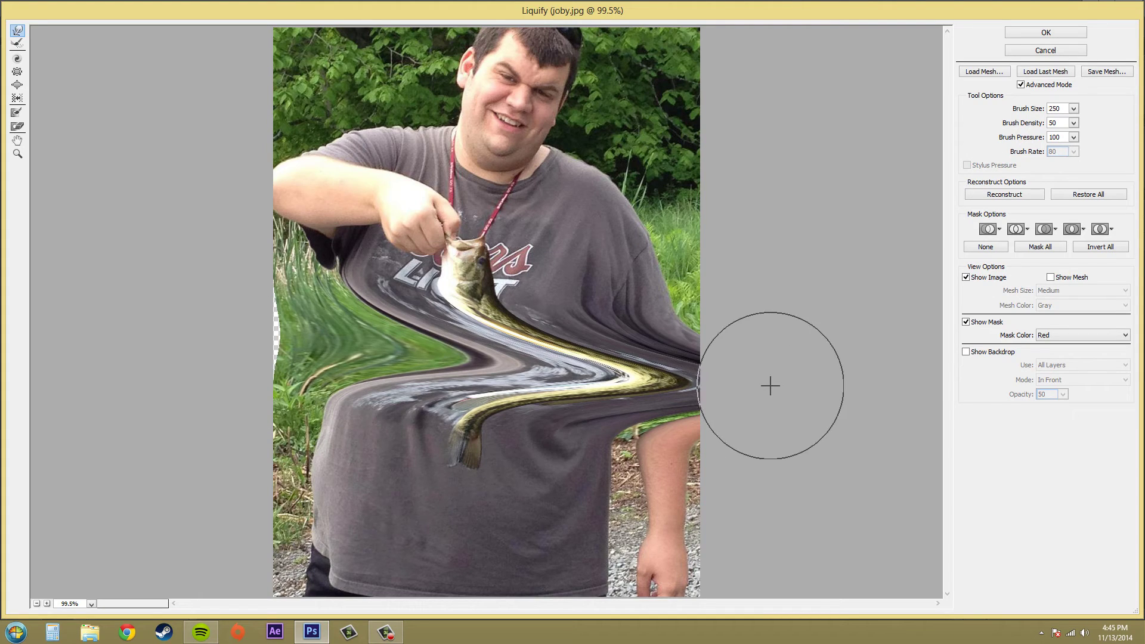
{"action": "key", "text": "ctrl+z"}
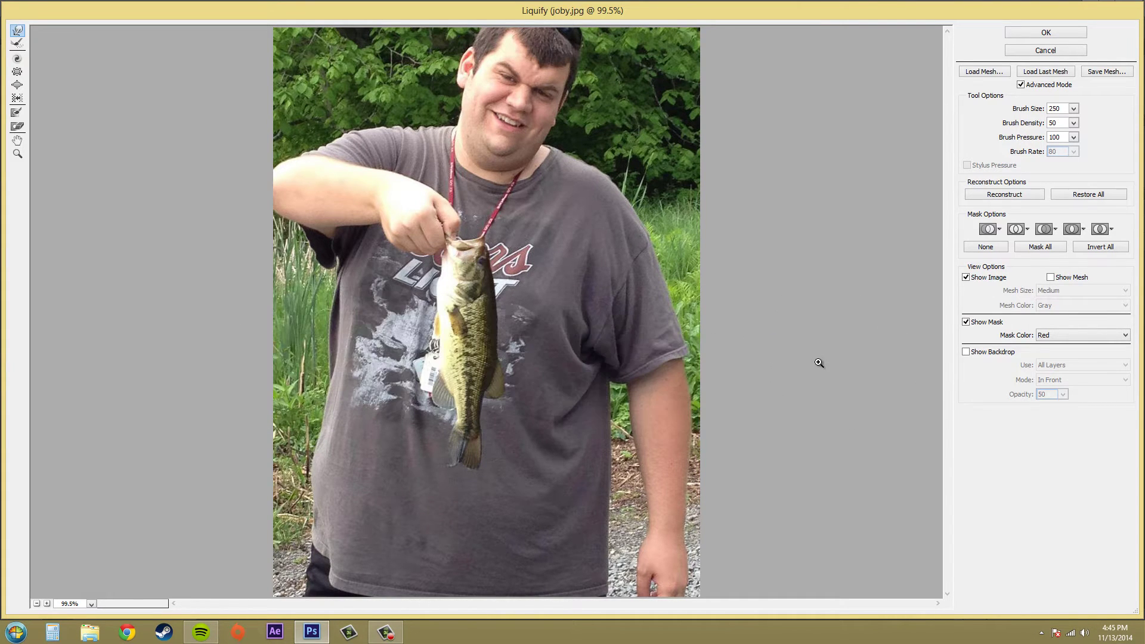
{"action": "mouse_move", "coordinate": [294, 358]}
{"action": "left_mouse_down"}
{"action": "mouse_move", "coordinate": [561, 352]}
{"action": "mouse_move", "coordinate": [936, 368]}
{"action": "left_mouse_up"}
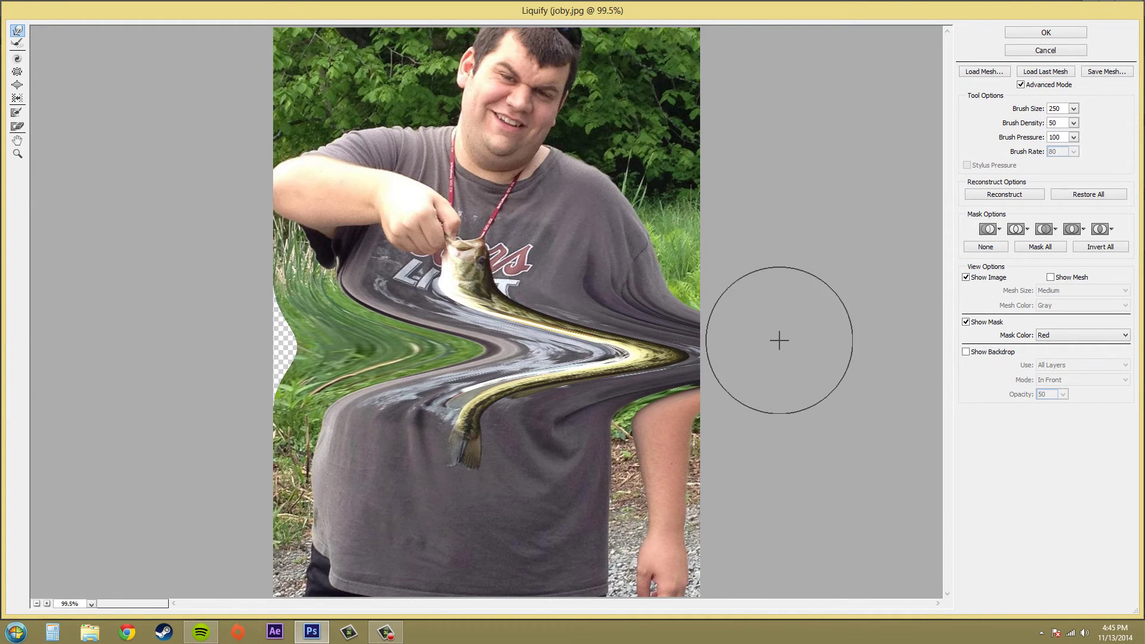
{"action": "key", "text": "ctrl+z"}
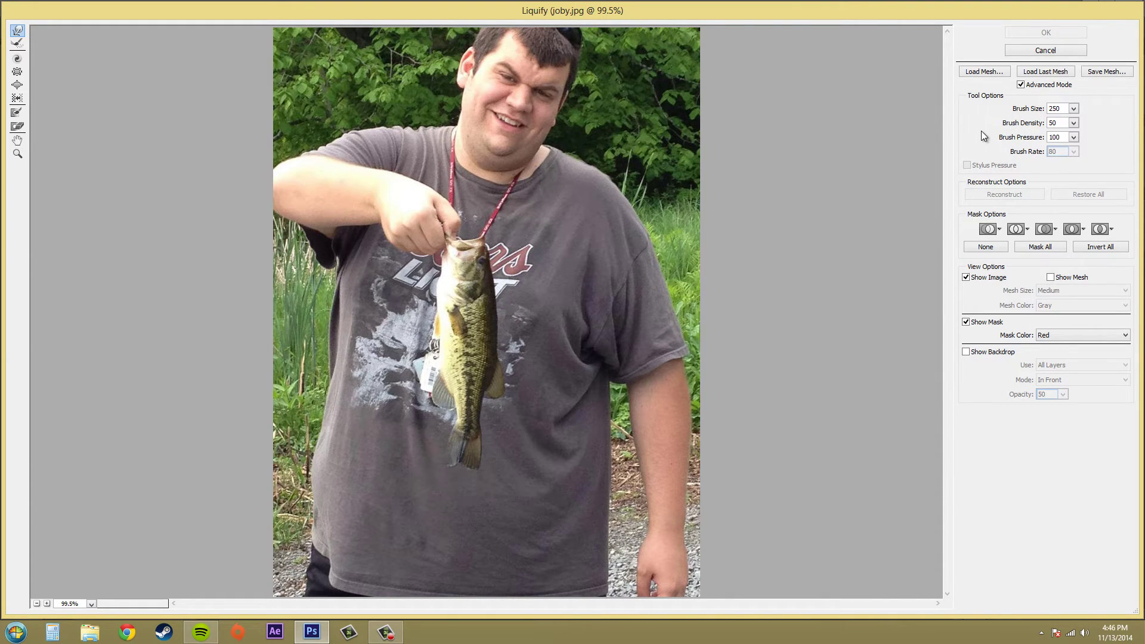
Raise the Liquify Brush Size to 15000, then lower it to 751.
{"action": "left_click", "coordinate": [1073, 108]}
{"action": "left_click_drag", "start_coordinate": [1016, 124], "coordinate": [1125, 133]}
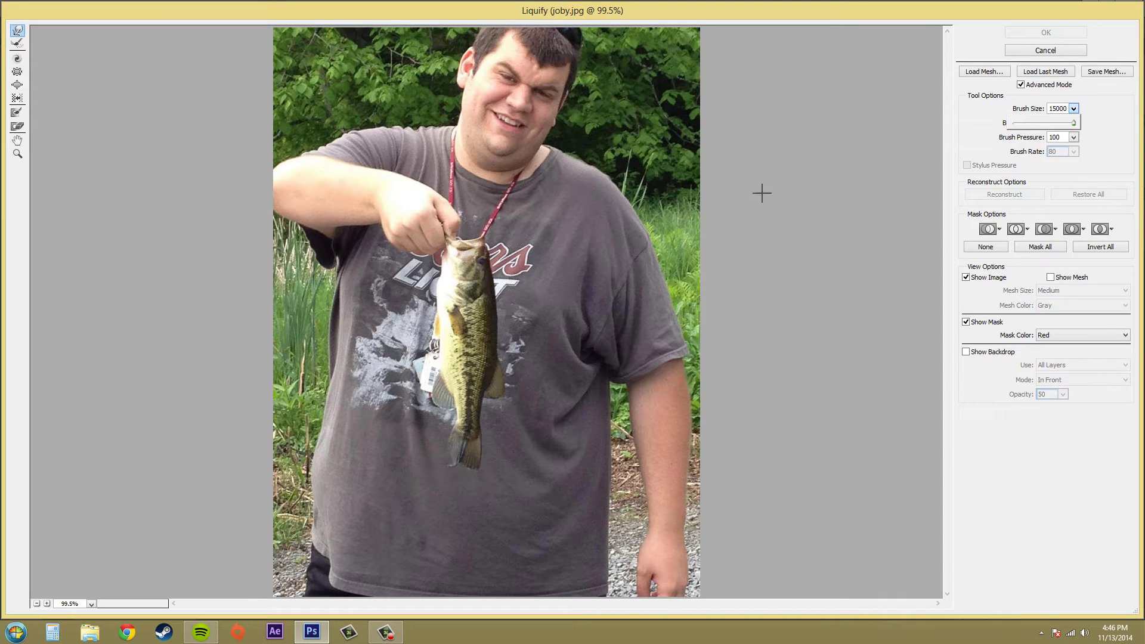
{"action": "left_click", "coordinate": [1083, 117]}
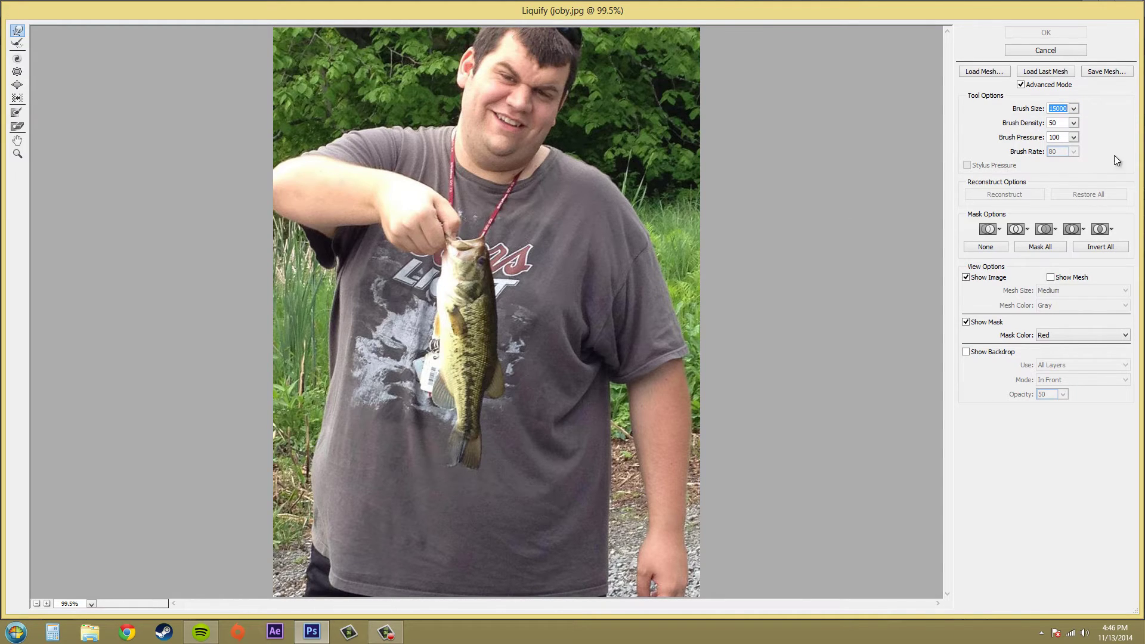
{"action": "left_click", "coordinate": [1074, 109]}
{"action": "left_click_drag", "start_coordinate": [1041, 124], "coordinate": [1017, 132]}
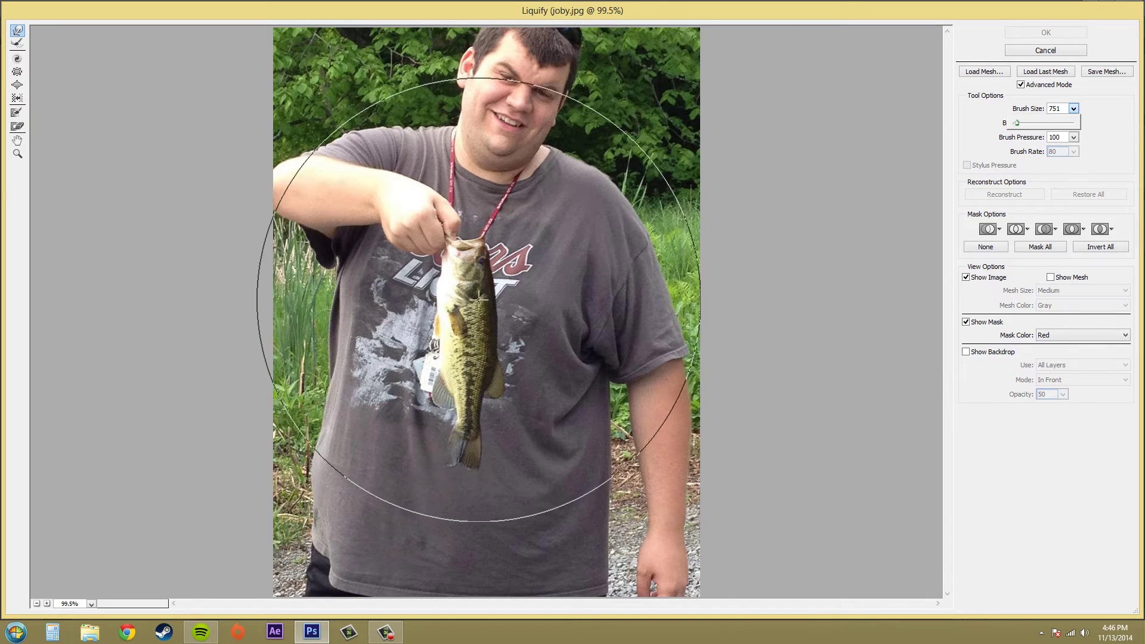
Step the brush size down and up with the bracket keys, settling on 300.
{"action": "key", "text": "bracketleft"}
{"action": "key", "text": "bracketleft"}
{"action": "key", "text": "bracketleft"}
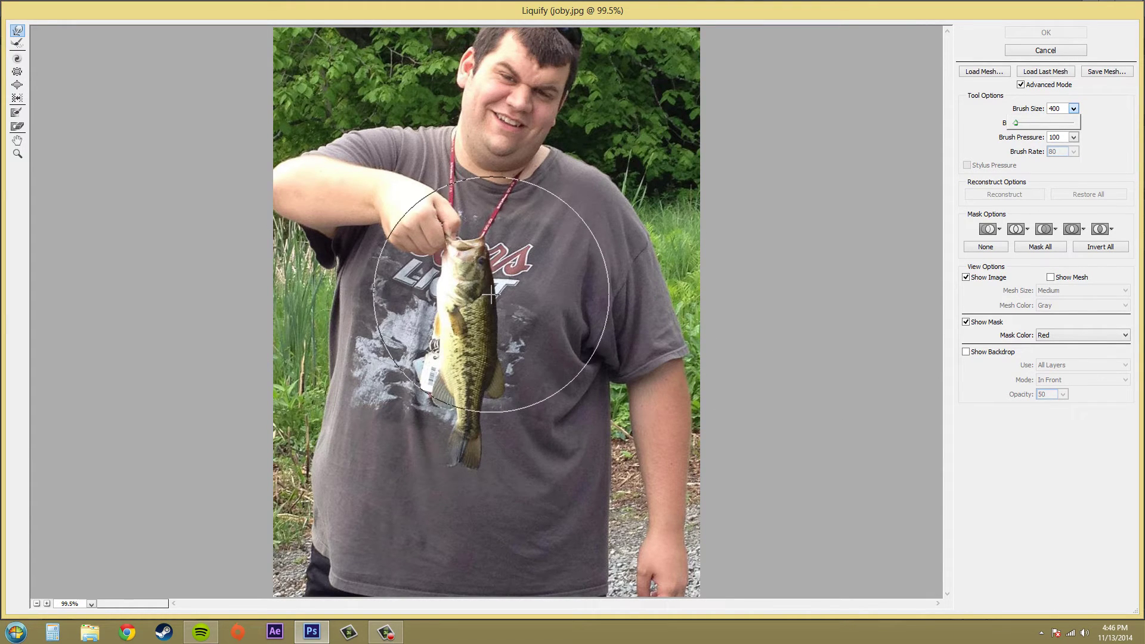
{"action": "key", "text": "bracketleft"}
{"action": "key", "text": "bracketleft"}
{"action": "key", "text": "bracketright"}
{"action": "key", "text": "bracketright"}
{"action": "key", "text": "bracketleft"}
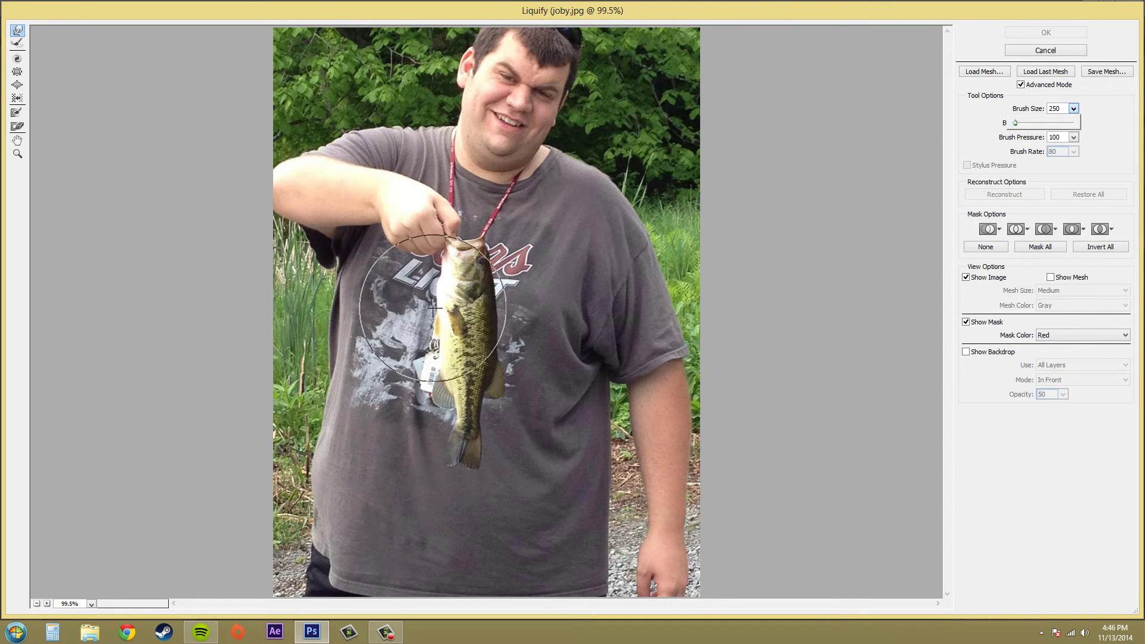
{"action": "key", "text": "bracketleft"}
{"action": "key", "text": "bracketleft"}
{"action": "key", "text": "bracketleft"}
{"action": "key", "text": "bracketleft"}
{"action": "key", "text": "bracketright"}
{"action": "key", "text": "bracketright"}
{"action": "key", "text": "bracketright"}
{"action": "key", "text": "bracketright"}
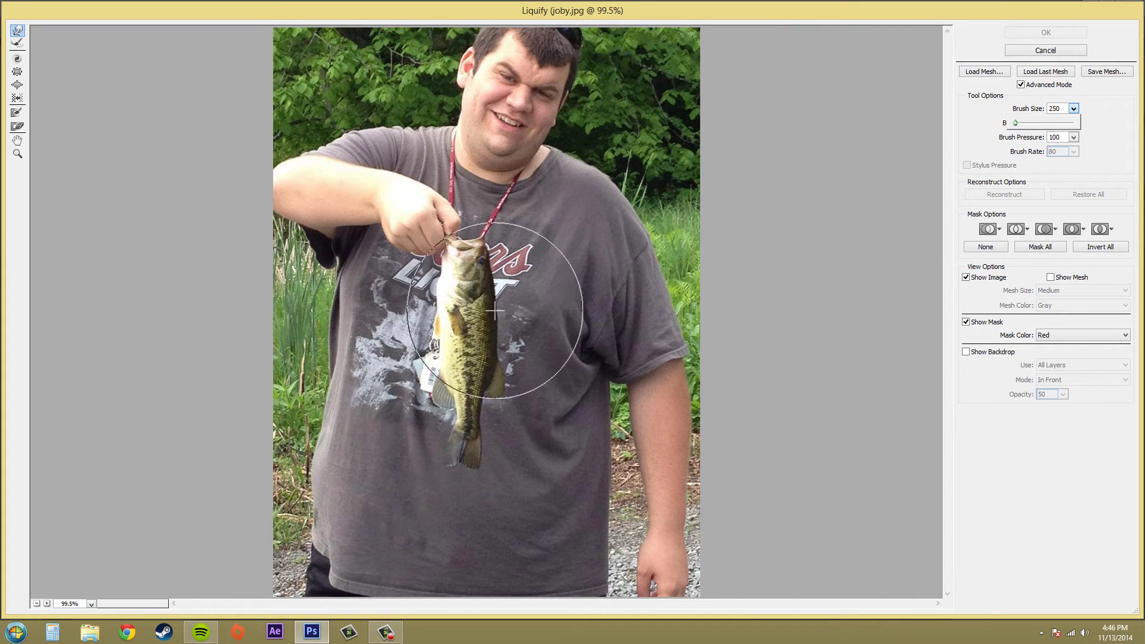
{"action": "key", "text": "bracketright"}
{"action": "key", "text": "bracketleft"}
{"action": "key", "text": "bracketleft"}
{"action": "key", "text": "bracketright"}
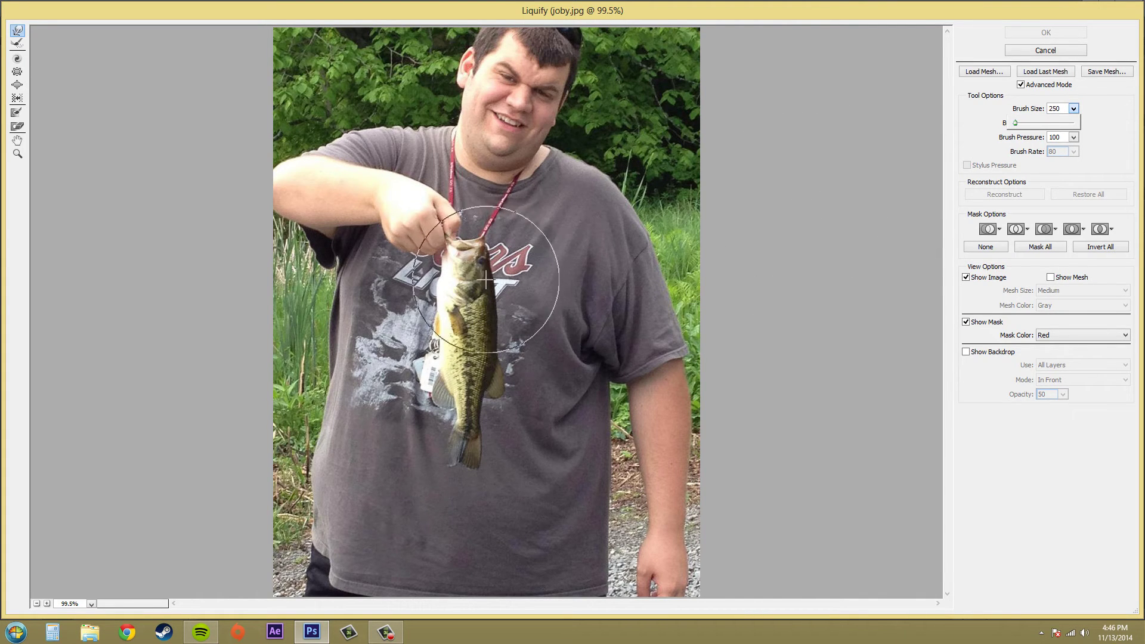
{"action": "left_click", "coordinate": [1074, 110]}
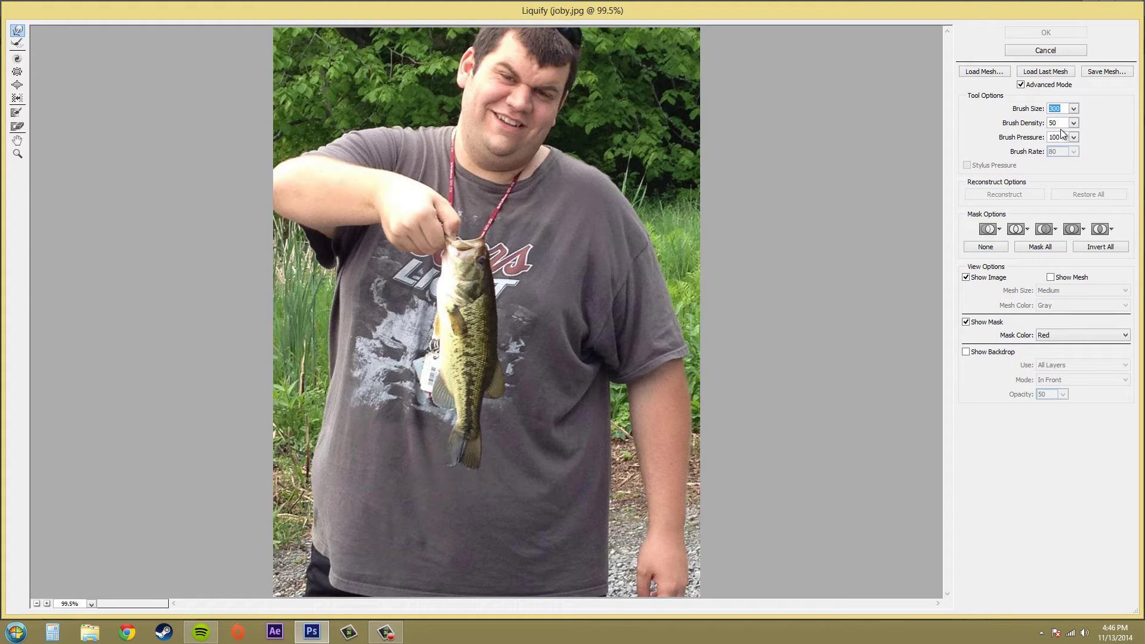
Toggle Advanced Mode, test a rightward push on the fish, and undo it.
{"action": "left_click", "coordinate": [1021, 85]}
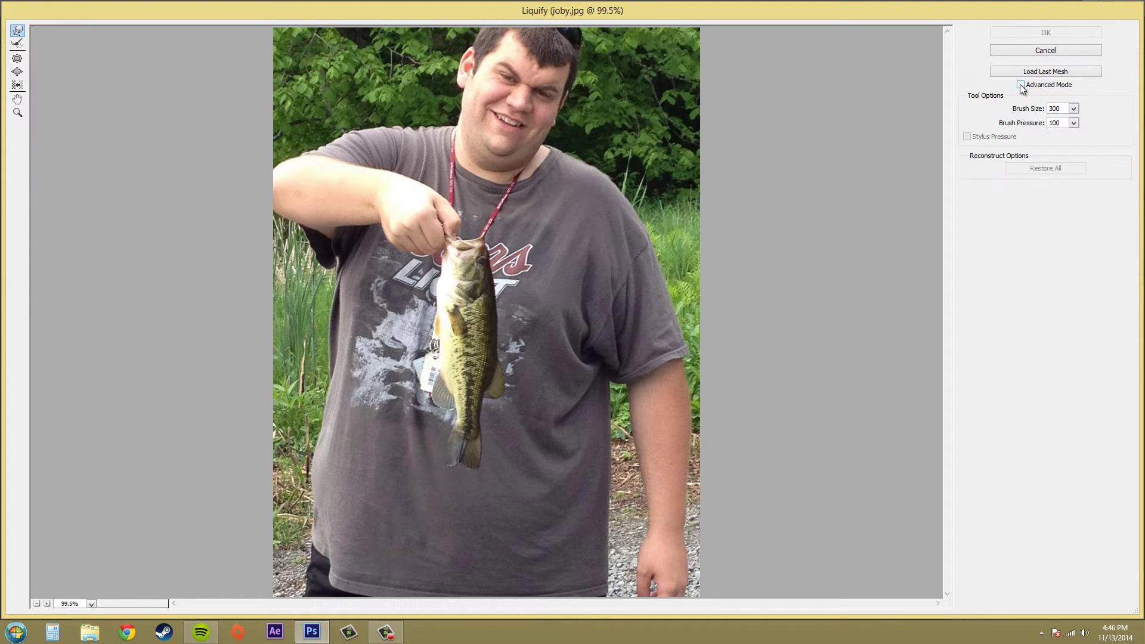
{"action": "left_click", "coordinate": [1021, 85]}
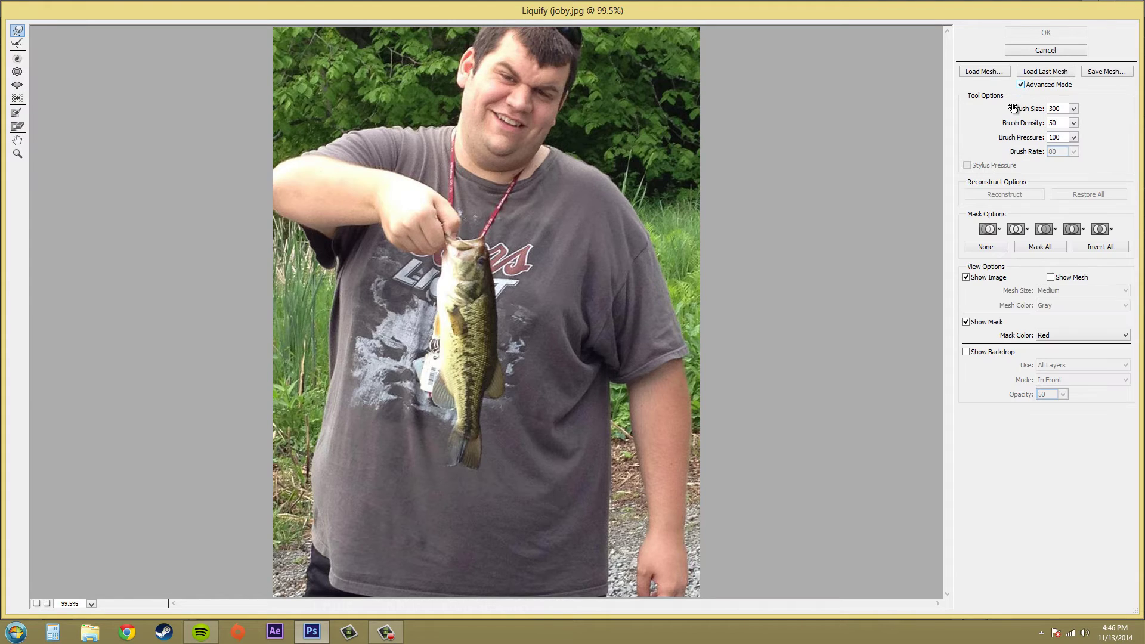
{"action": "left_click", "coordinate": [1073, 122]}
{"action": "left_click_drag", "start_coordinate": [499, 332], "coordinate": [617, 309]}
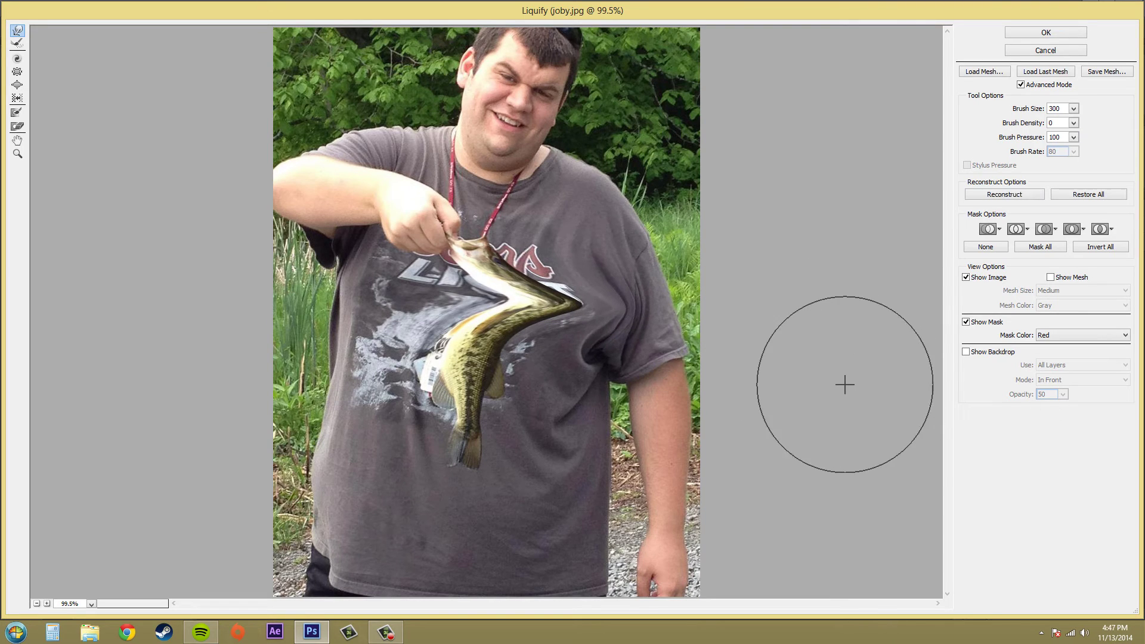
{"action": "key", "text": "ctrl+z"}
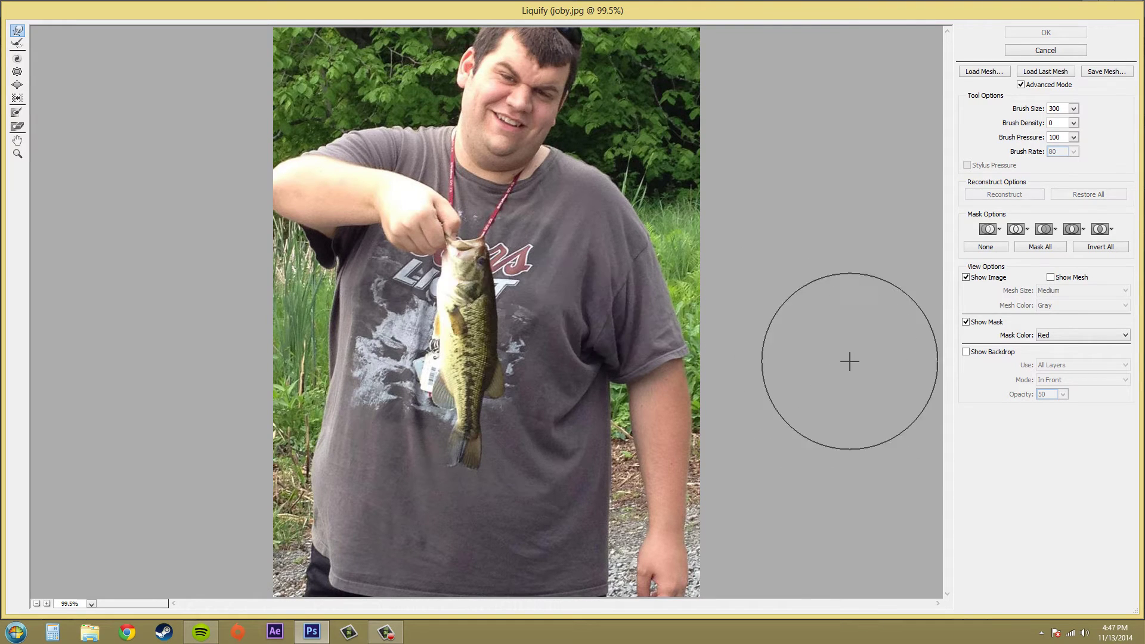
Set Brush Density to 100, test a hook-shaped fish warp, and undo it.
{"action": "left_click", "coordinate": [1073, 122]}
{"action": "mouse_move", "coordinate": [462, 334]}
{"action": "left_mouse_down"}
{"action": "mouse_move", "coordinate": [471, 310]}
{"action": "mouse_move", "coordinate": [525, 299]}
{"action": "mouse_move", "coordinate": [734, 330]}
{"action": "left_mouse_up"}
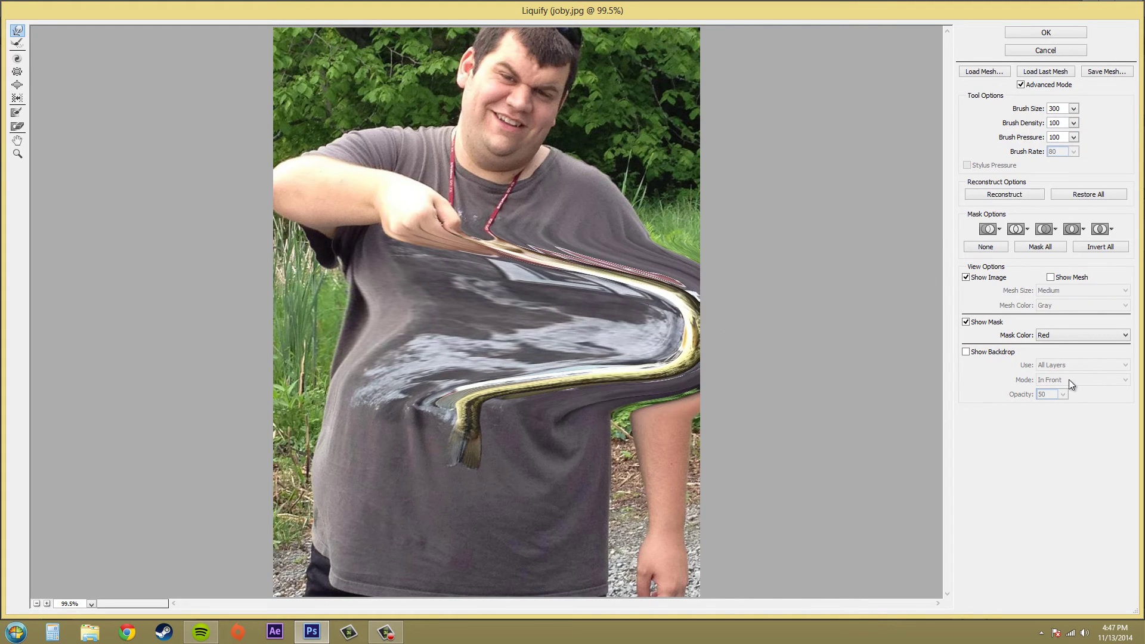
{"action": "key", "text": "ctrl+z"}
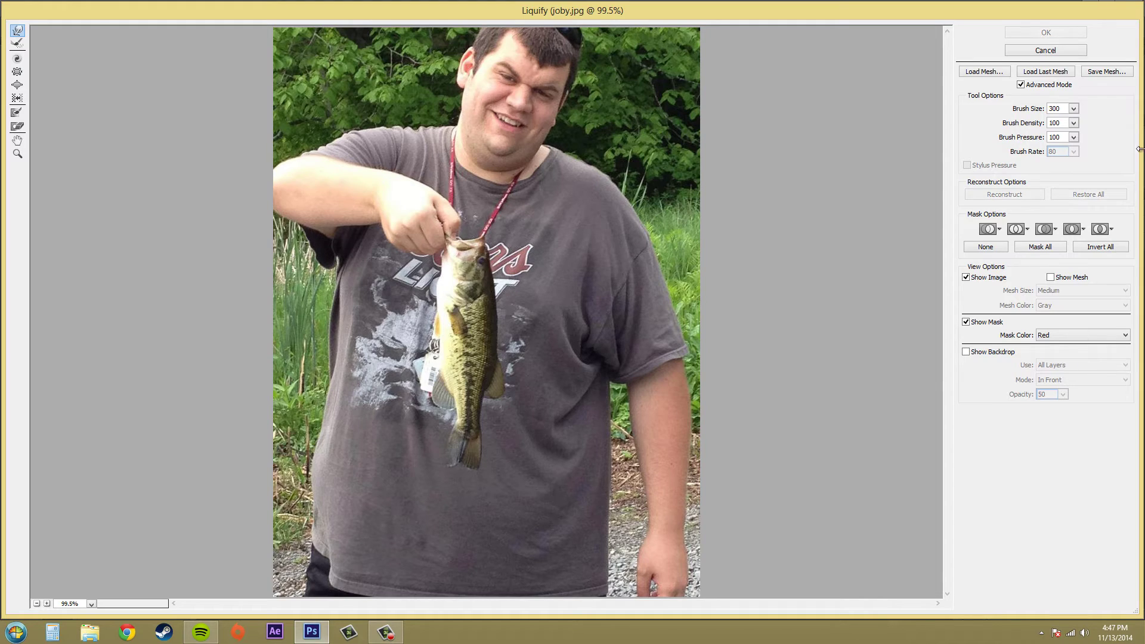
Set Brush Density to 52 and Brush Pressure to 1, then test a faint warp and undo it.
{"action": "left_click", "coordinate": [1073, 124]}
{"action": "left_click", "coordinate": [1045, 141]}
{"action": "left_click", "coordinate": [1074, 137]}
{"action": "left_click", "coordinate": [1075, 141]}
{"action": "left_click", "coordinate": [1074, 137]}
{"action": "left_click_drag", "start_coordinate": [1072, 151], "coordinate": [1083, 138]}
{"action": "left_click_drag", "start_coordinate": [1017, 155], "coordinate": [782, 191]}
{"action": "left_click", "coordinate": [498, 299]}
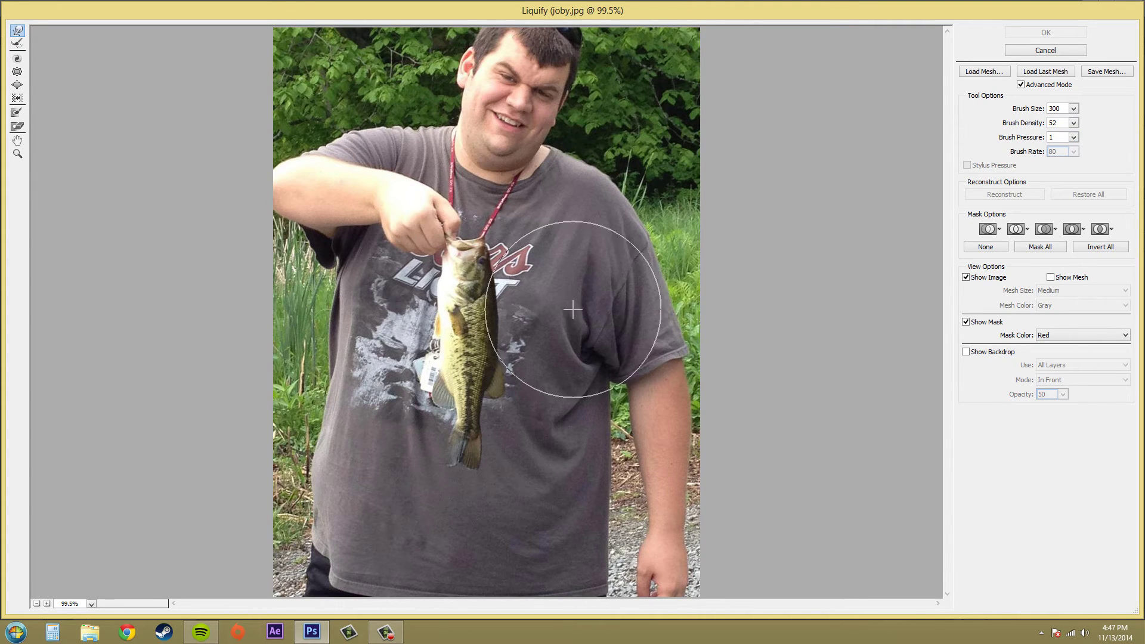
{"action": "left_click_drag", "start_coordinate": [460, 345], "coordinate": [88, 271]}
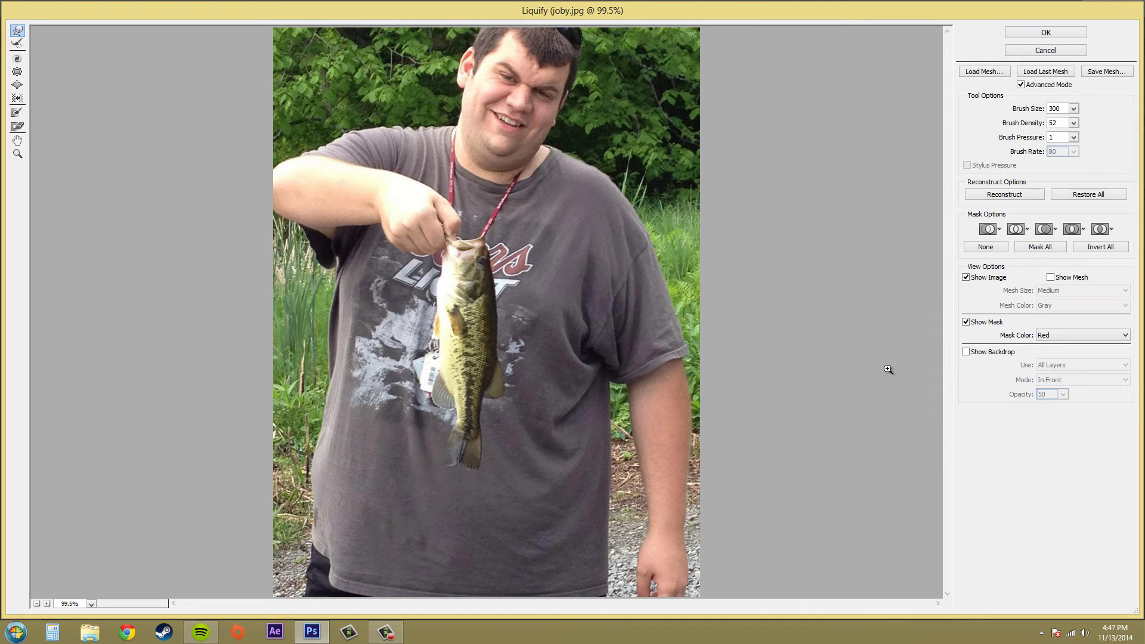
{"action": "key", "text": "ctrl+z"}
Raise Brush Pressure to 31, push the fish rightward across the shirt, and undo.
{"action": "left_click", "coordinate": [1073, 137]}
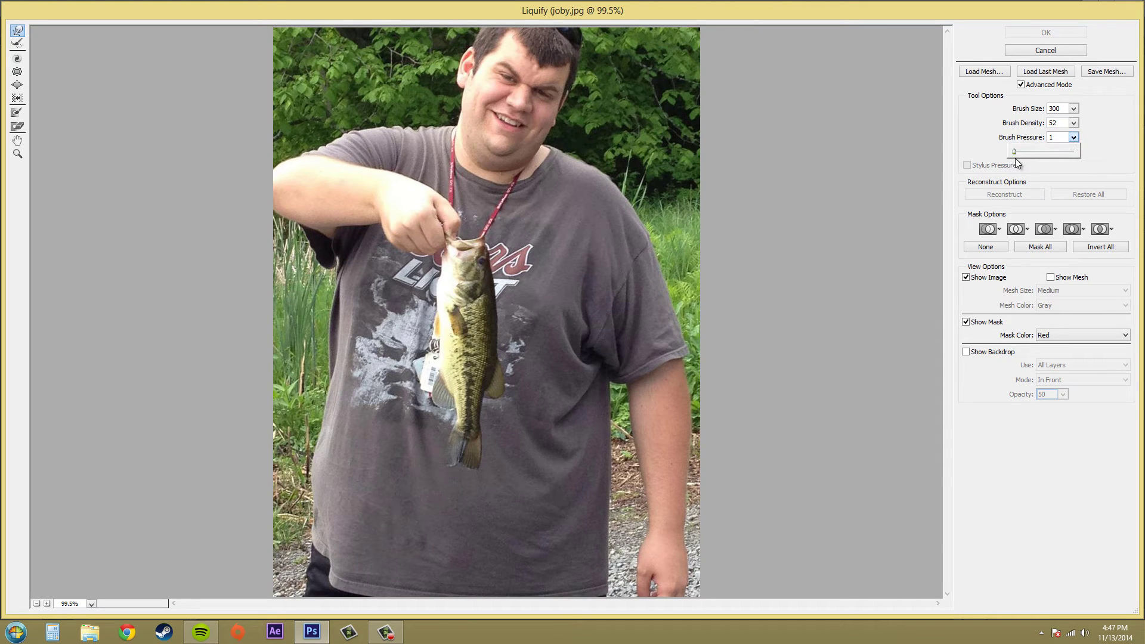
{"action": "left_click_drag", "start_coordinate": [1031, 152], "coordinate": [1034, 153]}
{"action": "left_click", "coordinate": [394, 358]}
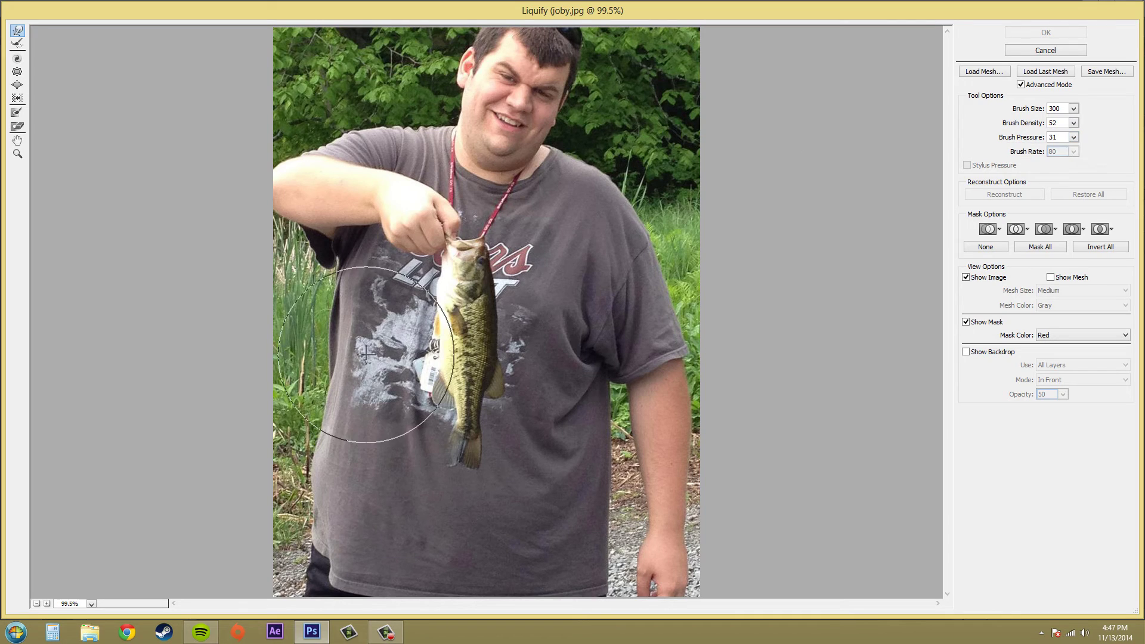
{"action": "mouse_move", "coordinate": [388, 358]}
{"action": "left_mouse_down"}
{"action": "mouse_move", "coordinate": [481, 332]}
{"action": "mouse_move", "coordinate": [554, 364]}
{"action": "mouse_move", "coordinate": [787, 394]}
{"action": "left_mouse_up"}
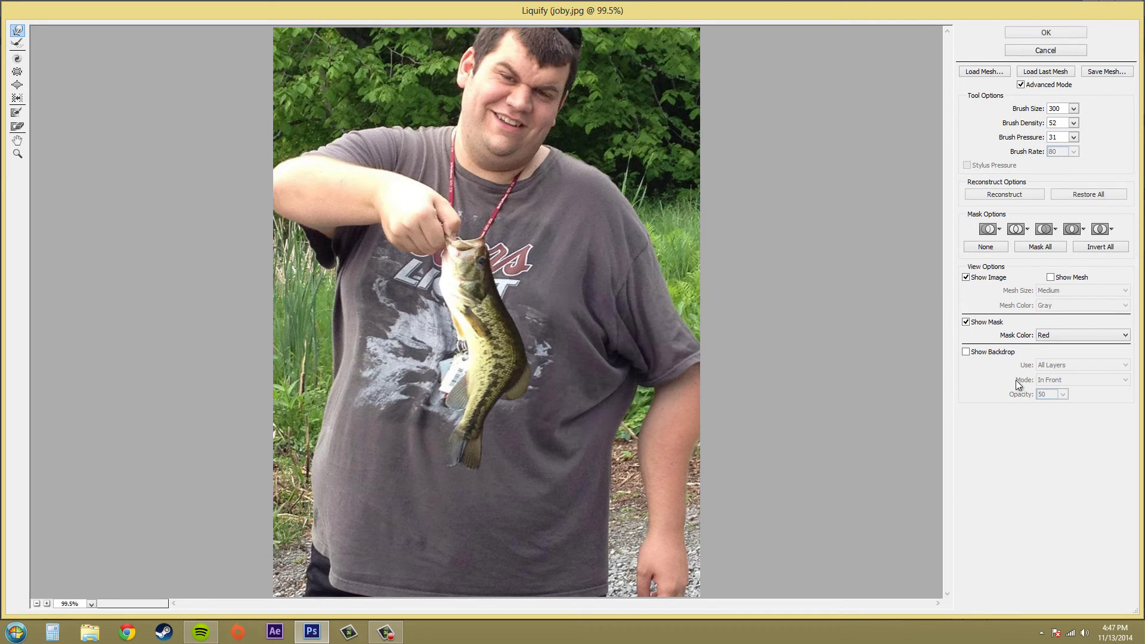
{"action": "key", "text": "ctrl+z"}
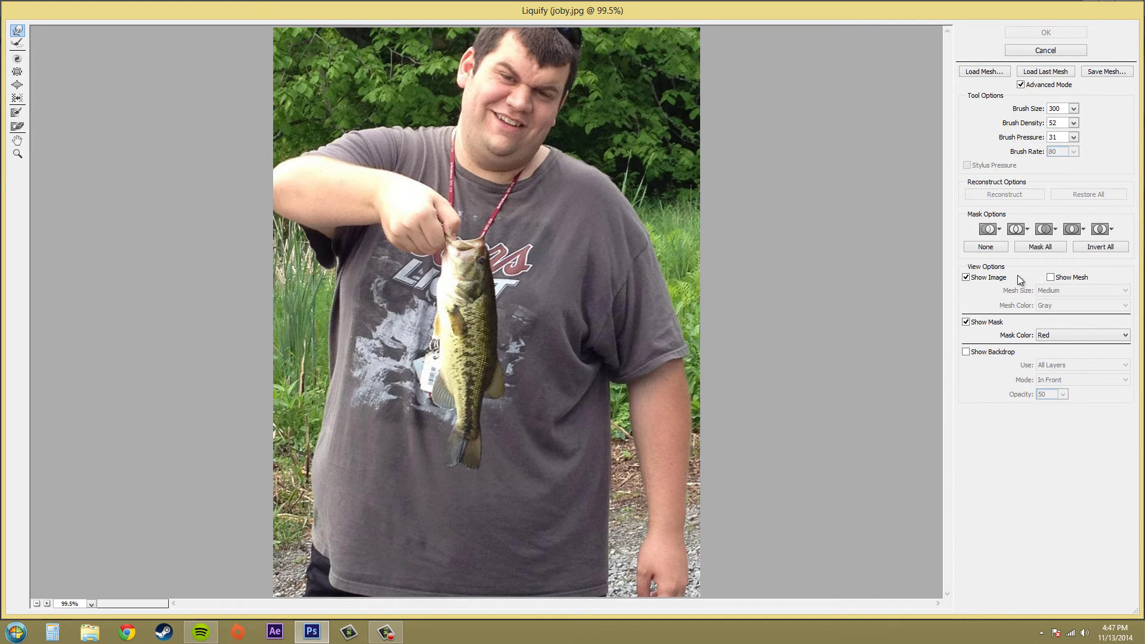
Return Brush Pressure to 100, bend the fish far right, and undo the bend.
{"action": "left_click", "coordinate": [1073, 137]}
{"action": "mouse_move", "coordinate": [456, 334]}
{"action": "left_mouse_down"}
{"action": "mouse_move", "coordinate": [503, 358]}
{"action": "mouse_move", "coordinate": [922, 364]}
{"action": "left_mouse_up"}
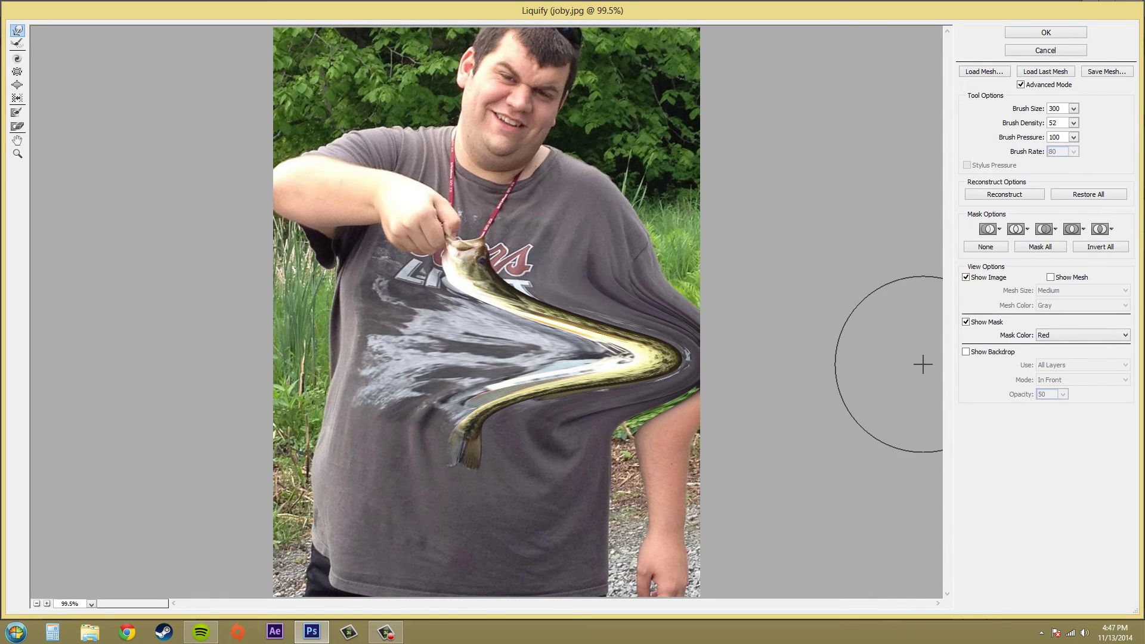
{"action": "key", "text": "ctrl+z"}
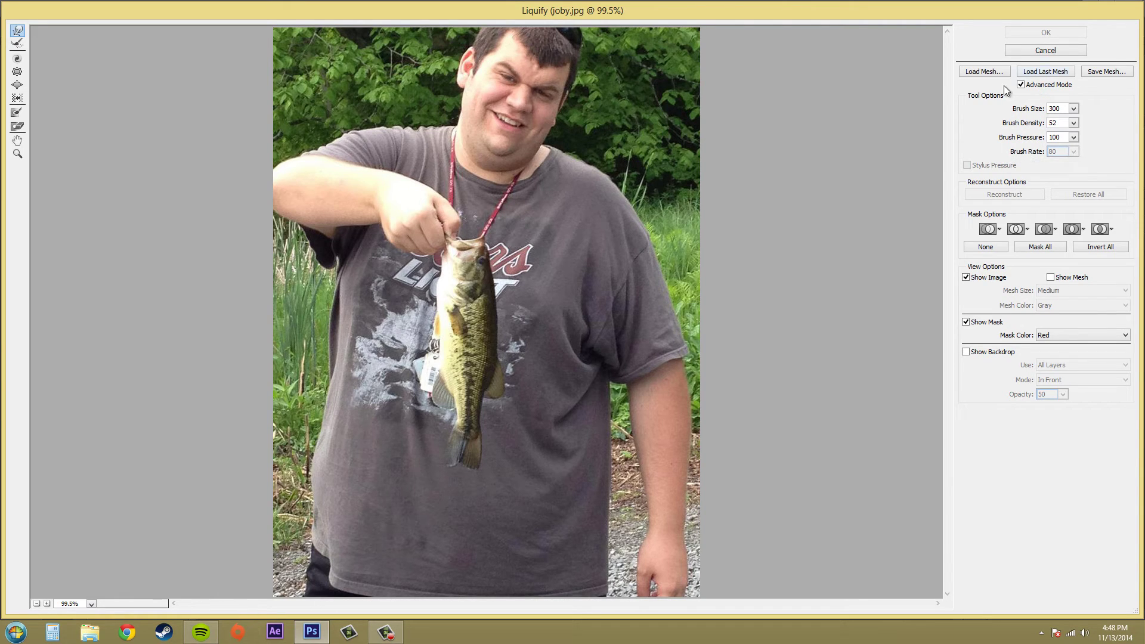
Toggle Advanced Mode, pick Twirl Clockwise, spiral the fish and shirt, then undo.
{"action": "left_click", "coordinate": [1021, 85]}
{"action": "left_click", "coordinate": [1021, 86]}
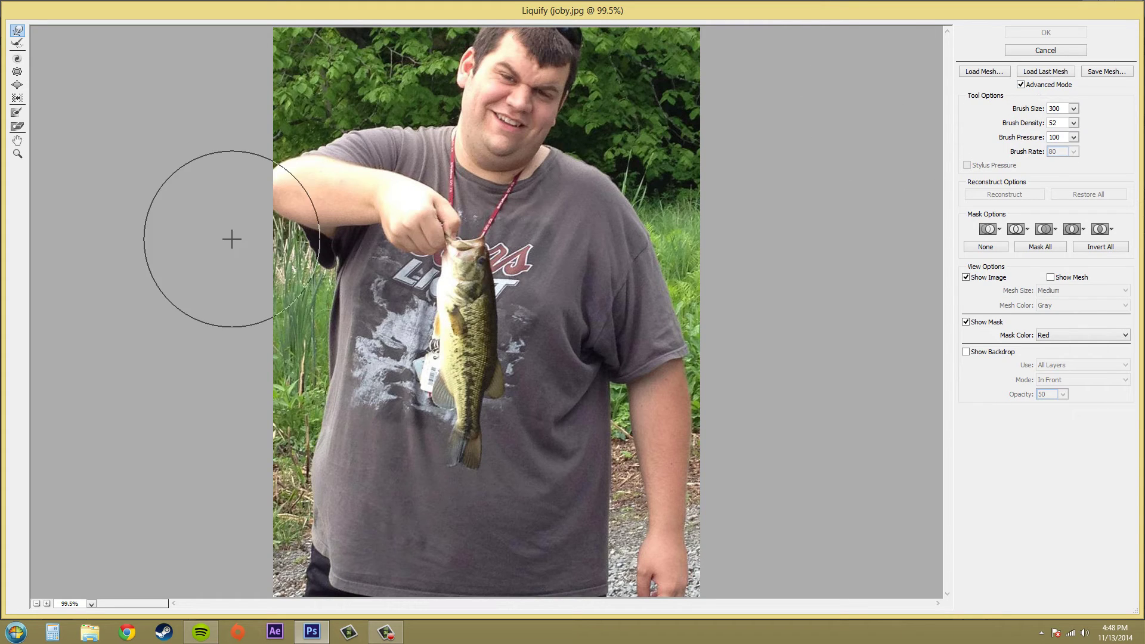
{"action": "left_click", "coordinate": [20, 60]}
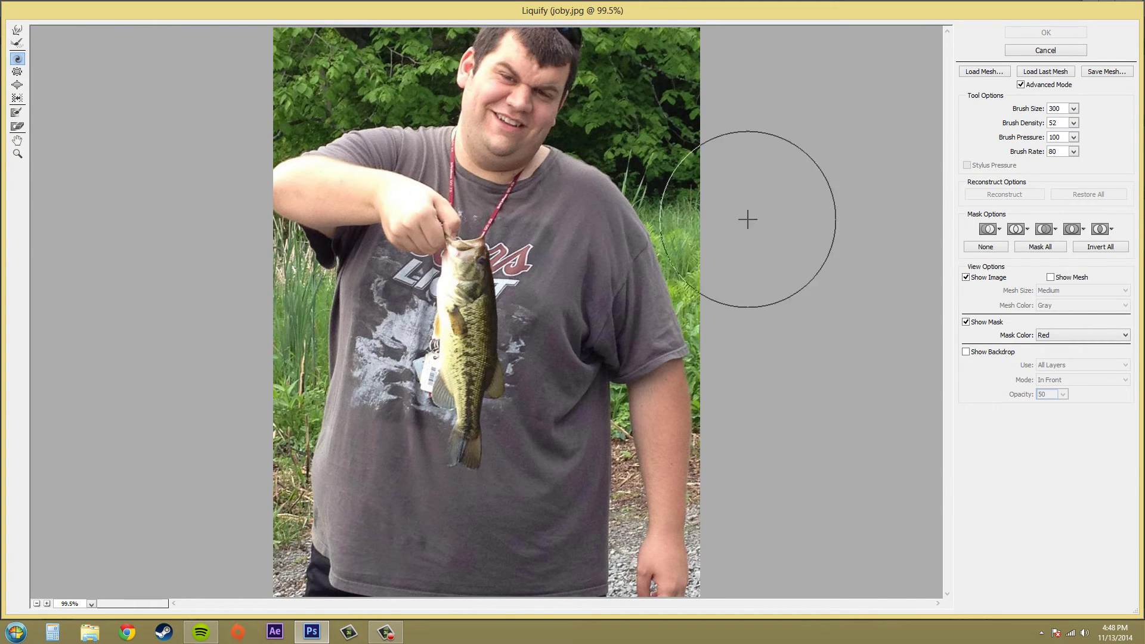
{"action": "left_click", "coordinate": [1072, 151]}
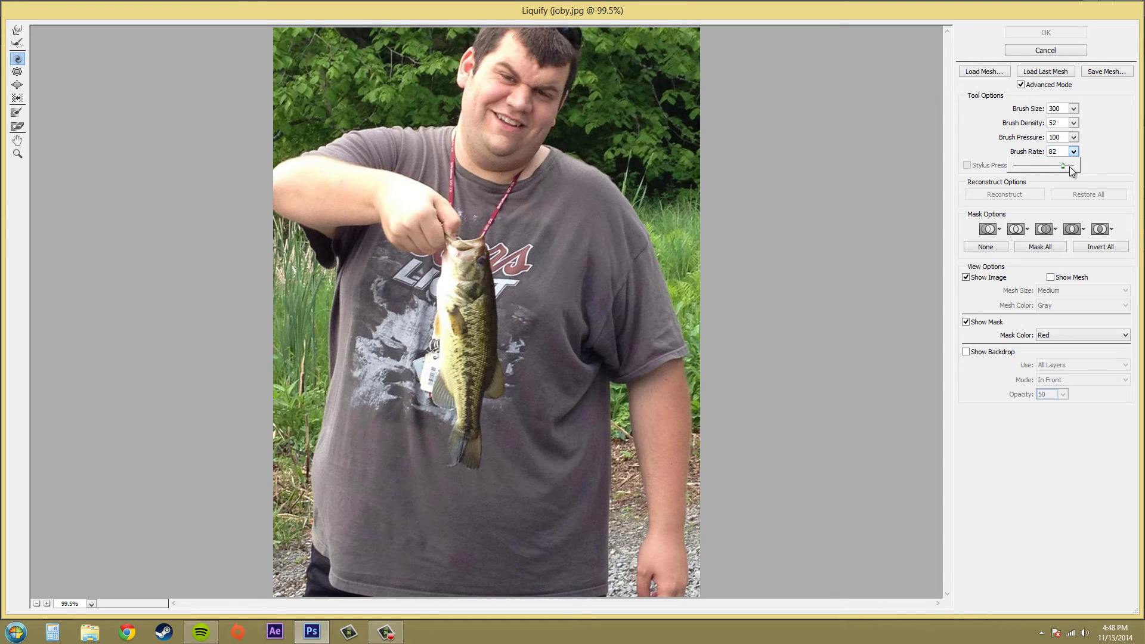
{"action": "left_click_drag", "start_coordinate": [473, 332], "coordinate": [480, 331]}
{"action": "key", "text": "ctrl+z"}
Try a slower twirl on the fish, undo it, and set Brush Rate to 79.
{"action": "left_click", "coordinate": [1073, 152]}
{"action": "left_click_drag", "start_coordinate": [468, 328], "coordinate": [466, 327]}
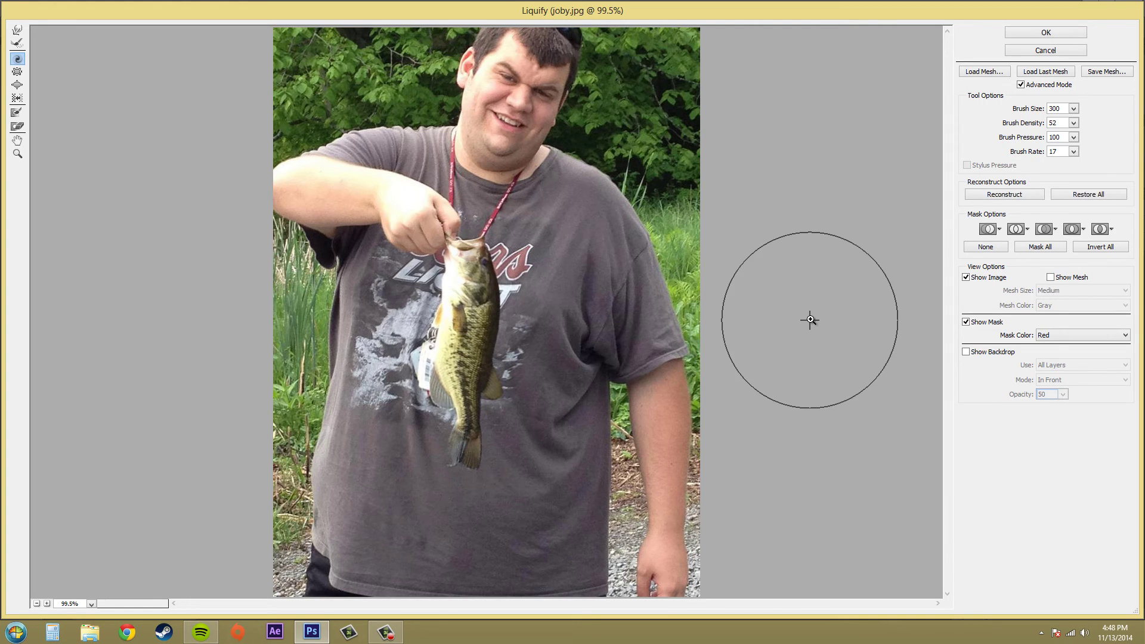
{"action": "key", "text": "ctrl+z"}
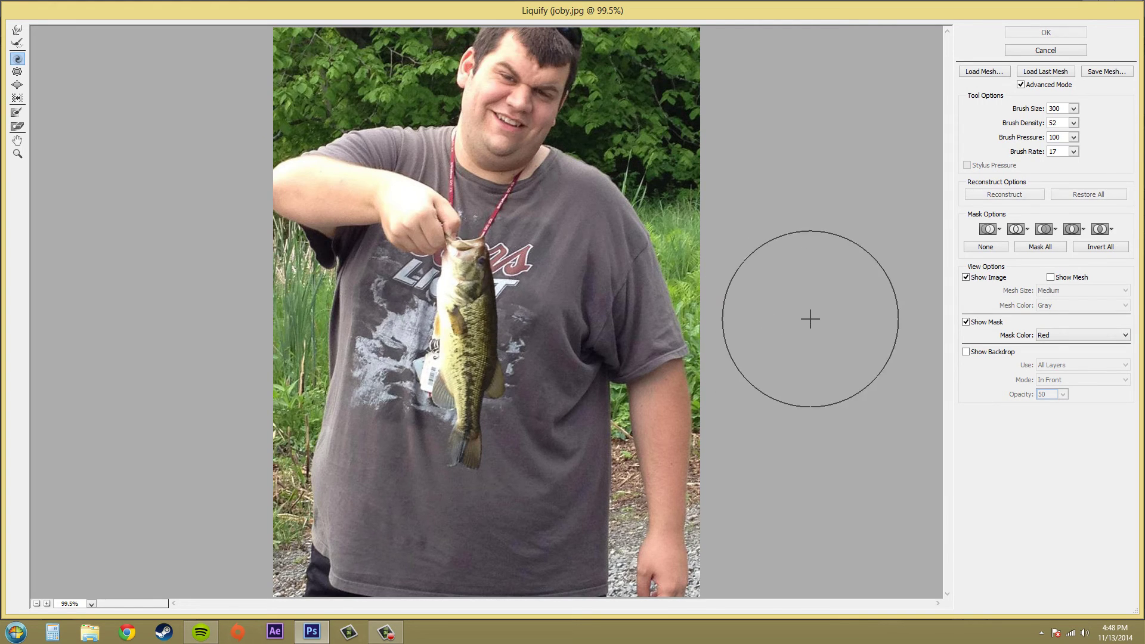
{"action": "left_click", "coordinate": [1074, 153]}
{"action": "left_click_drag", "start_coordinate": [1060, 167], "coordinate": [1064, 167]}
Forward-warp the fish's head up and to the right across the shirt.
{"action": "left_click", "coordinate": [18, 43]}
{"action": "left_click", "coordinate": [18, 30]}
{"action": "left_click_drag", "start_coordinate": [449, 265], "coordinate": [594, 297]}
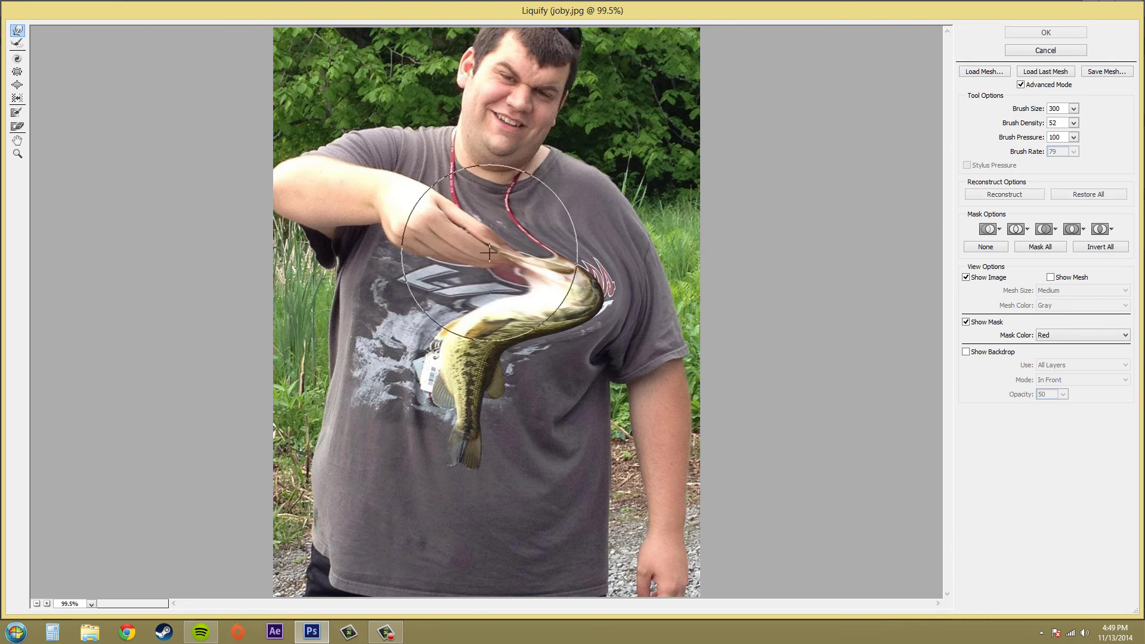
Partly reconstruct the fish, undo that, then restore the whole image with Restore All.
{"action": "left_click", "coordinate": [18, 42]}
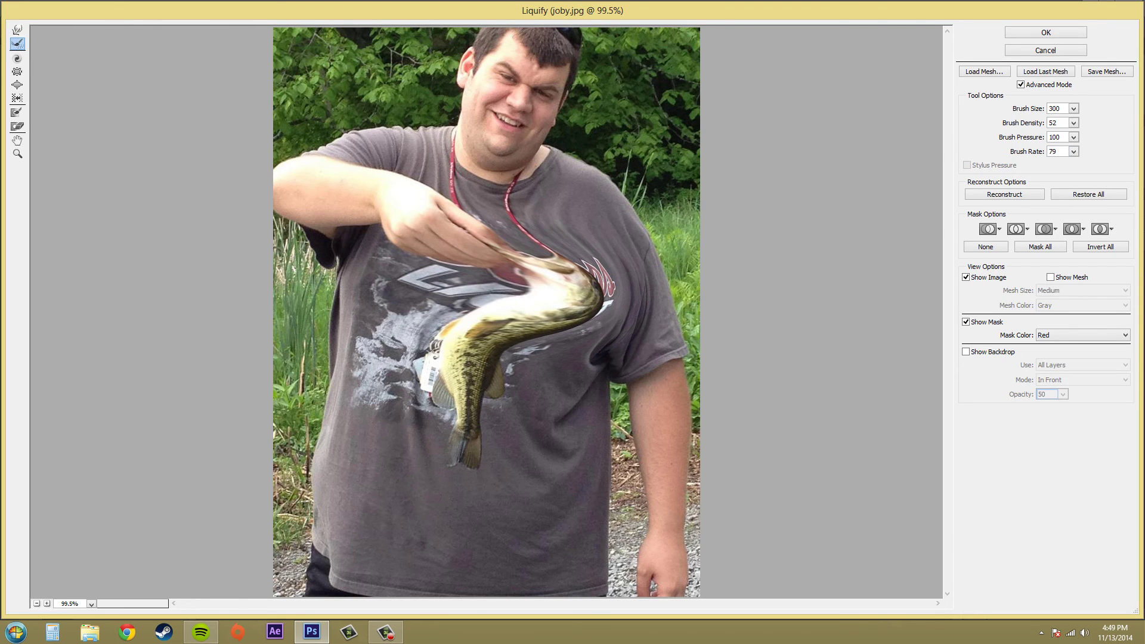
{"action": "left_click", "coordinate": [1000, 195]}
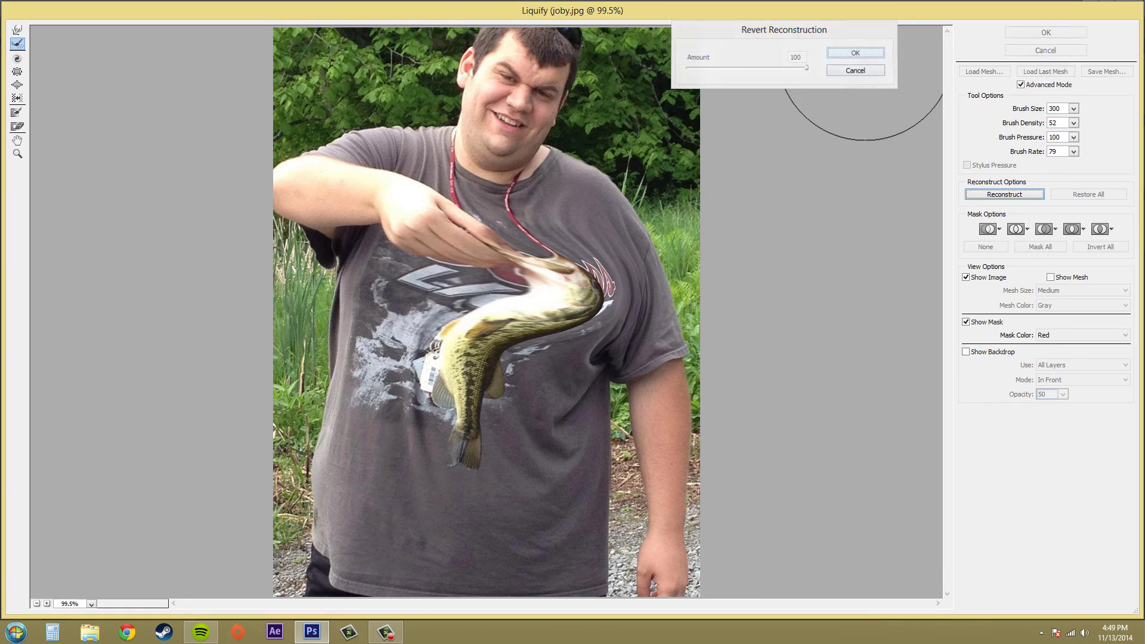
{"action": "left_click", "coordinate": [861, 53]}
{"action": "mouse_move", "coordinate": [562, 281]}
{"action": "left_mouse_down"}
{"action": "mouse_move", "coordinate": [477, 293]}
{"action": "mouse_move", "coordinate": [535, 267]}
{"action": "left_mouse_up"}
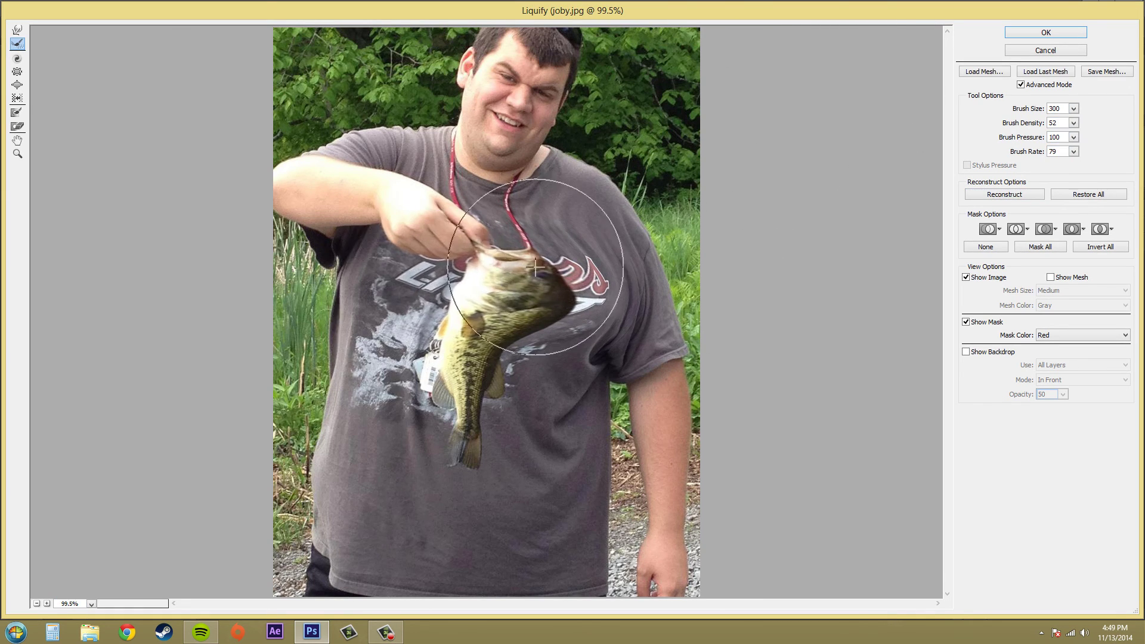
{"action": "key", "text": "ctrl+z"}
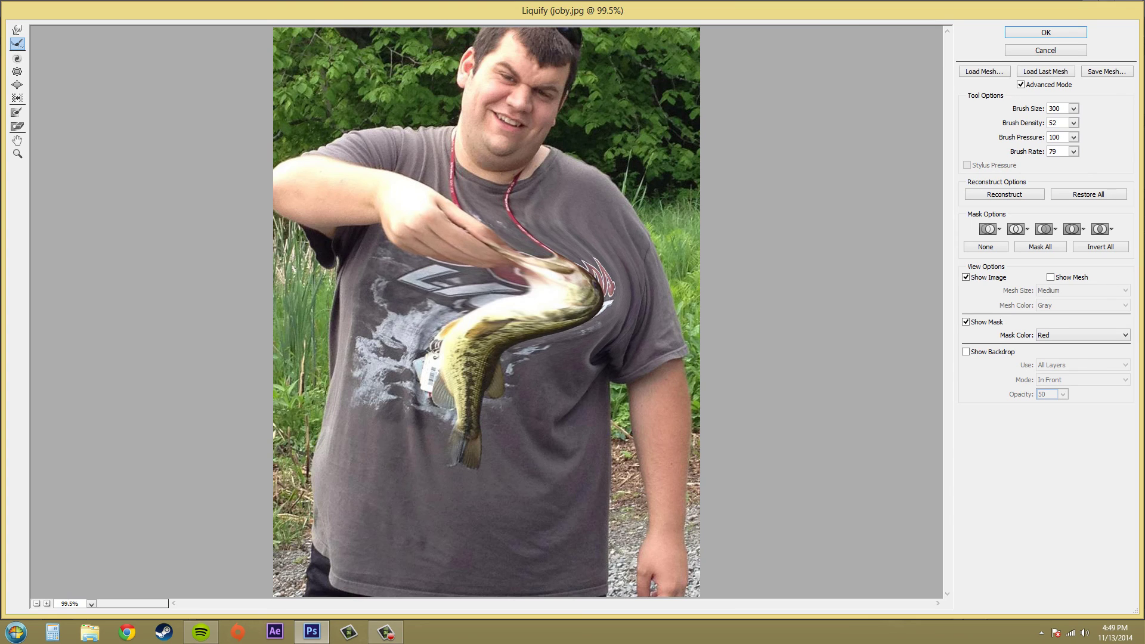
{"action": "left_click", "coordinate": [1100, 195]}
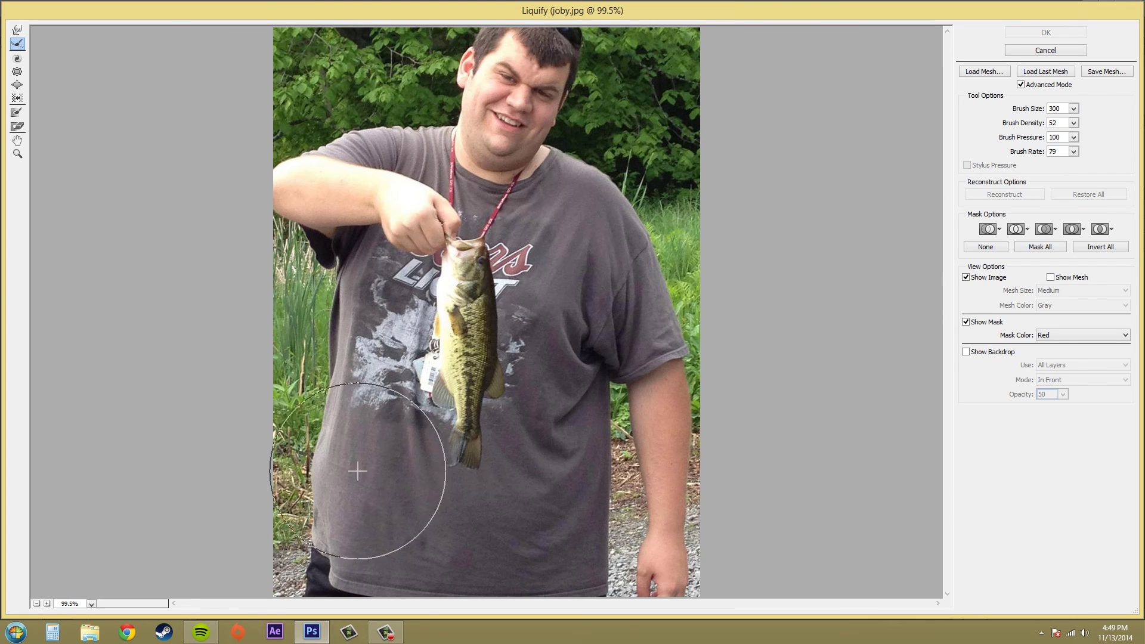